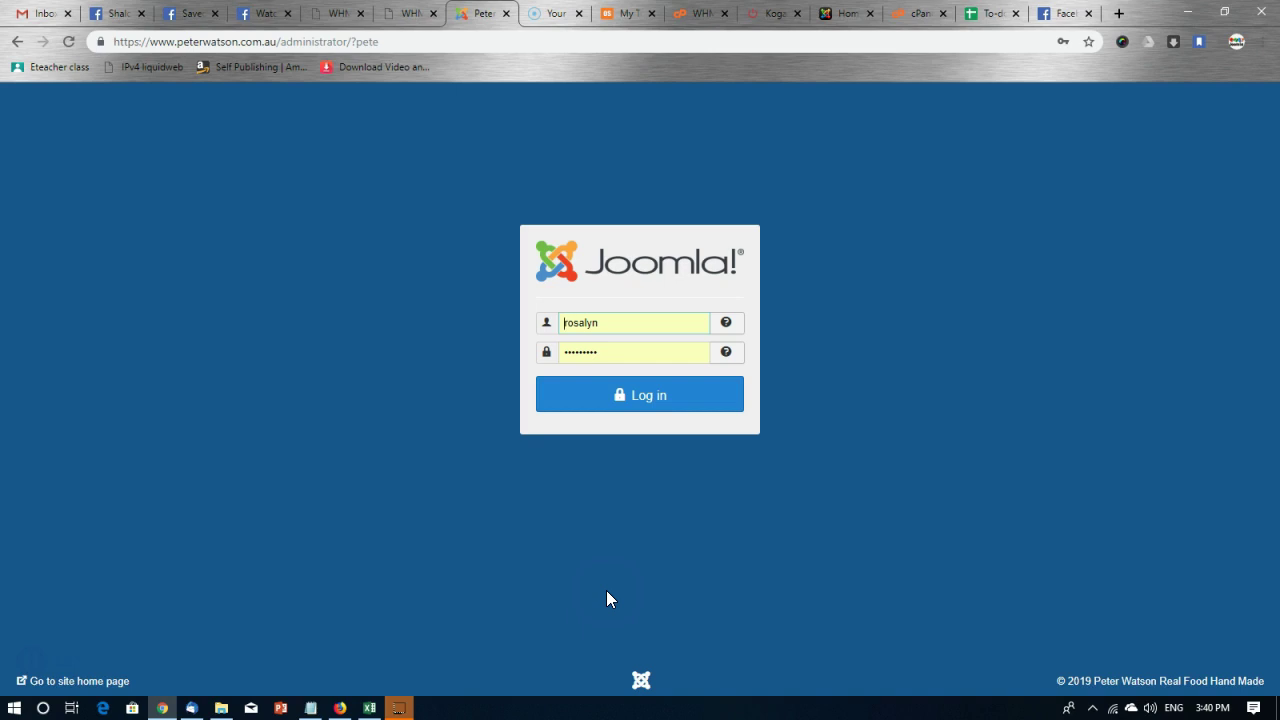
Log in to the Joomla administrator and open the EShop dashboard from Components
{"action": "left_click", "coordinate": [629, 402]}
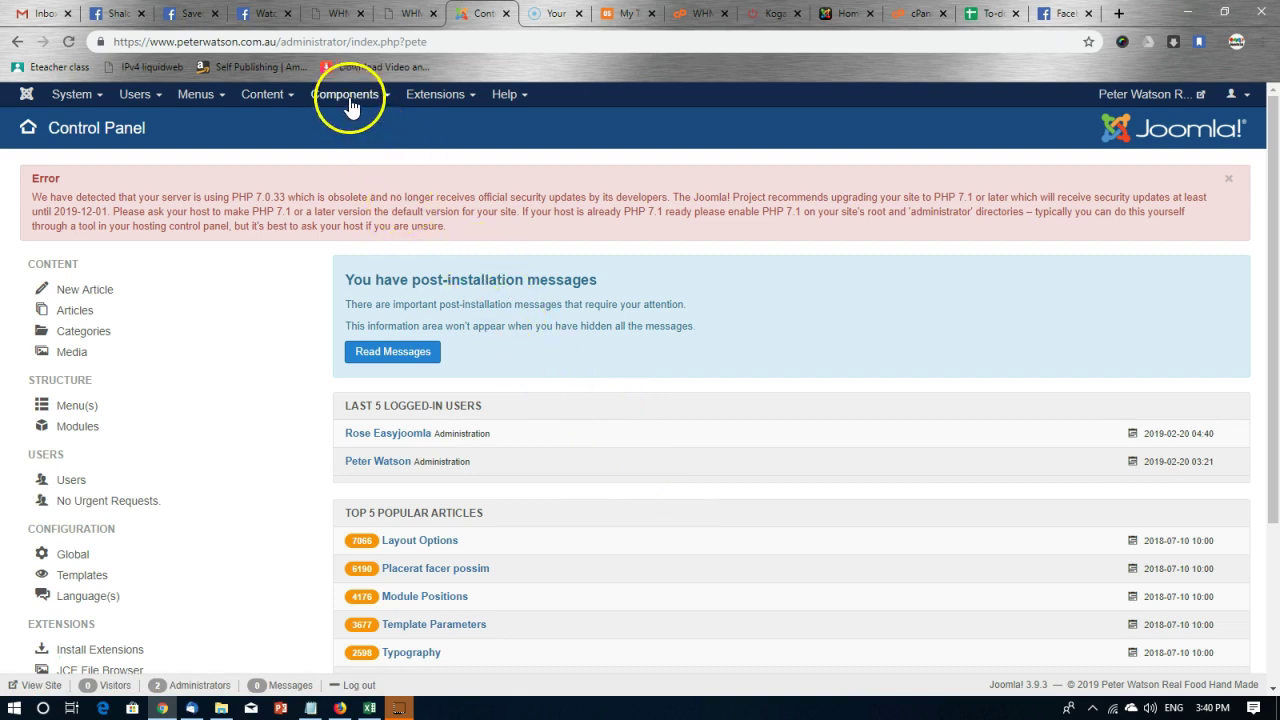
{"action": "left_click", "coordinate": [349, 100]}
{"action": "left_click", "coordinate": [364, 177]}
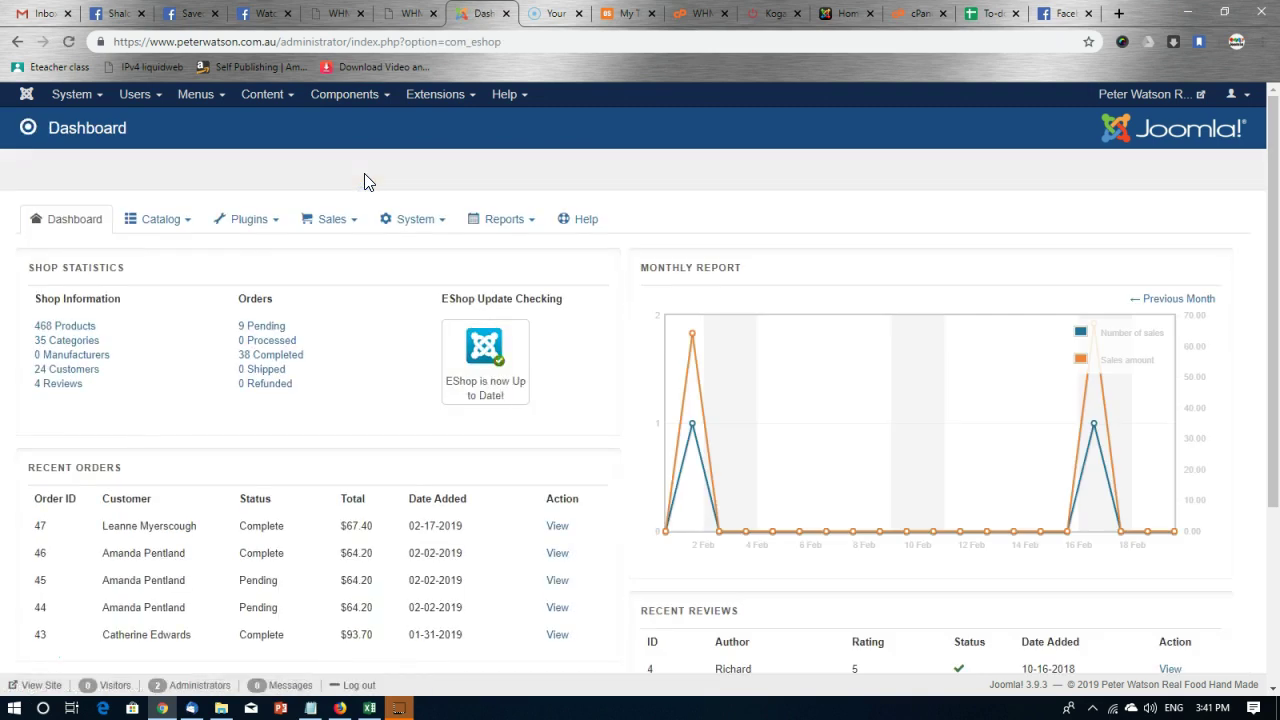
Process a Products export from EShop's System > Exports page
{"action": "left_click", "coordinate": [438, 222]}
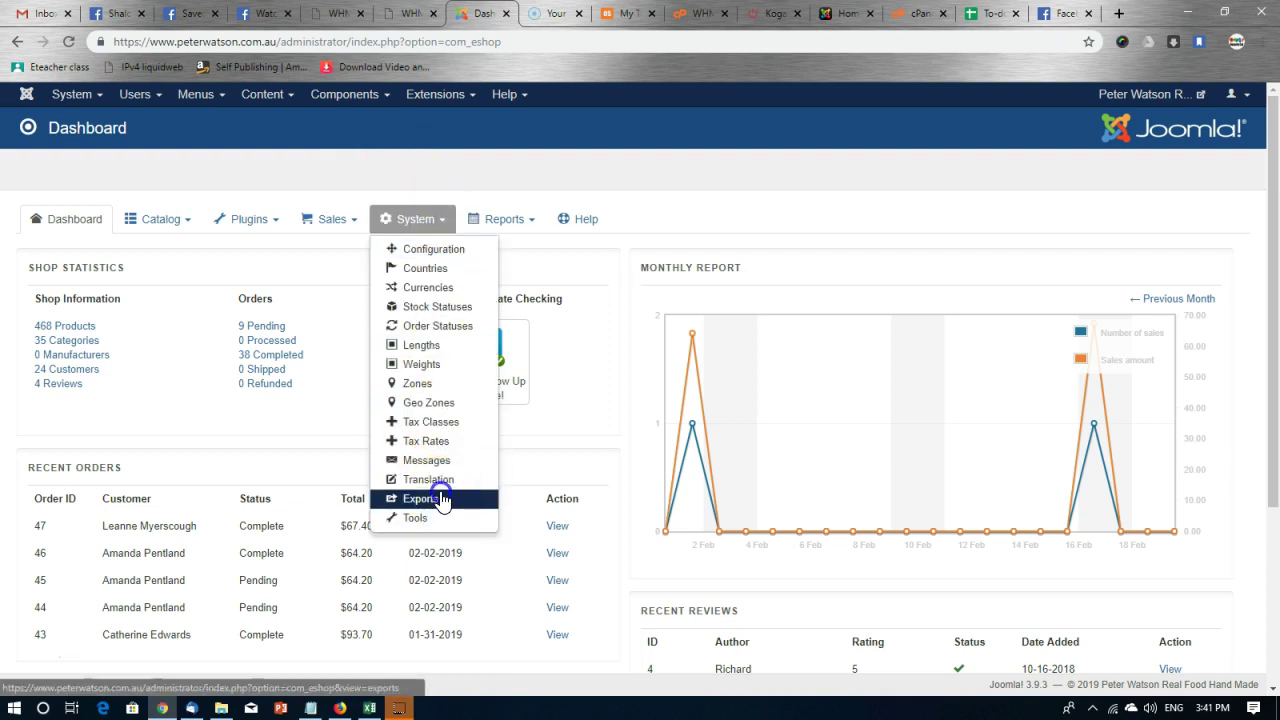
{"action": "left_click", "coordinate": [441, 493]}
{"action": "left_click", "coordinate": [335, 261]}
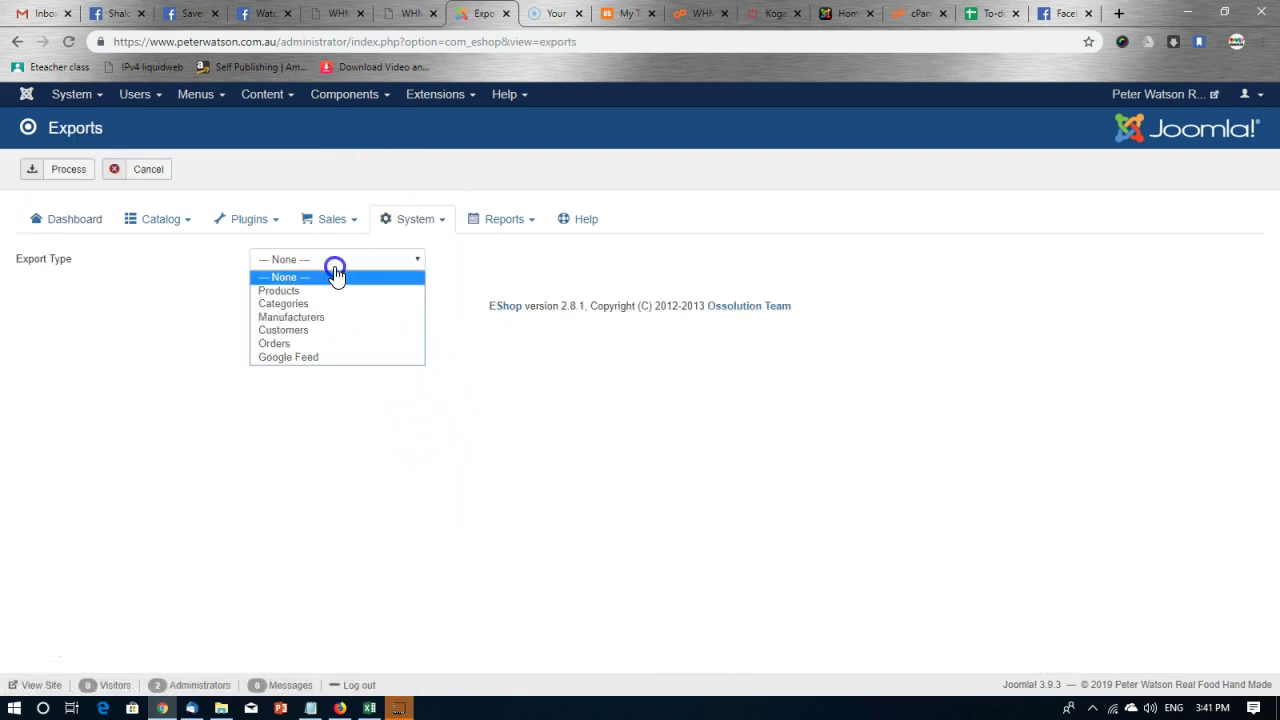
{"action": "left_click", "coordinate": [323, 293]}
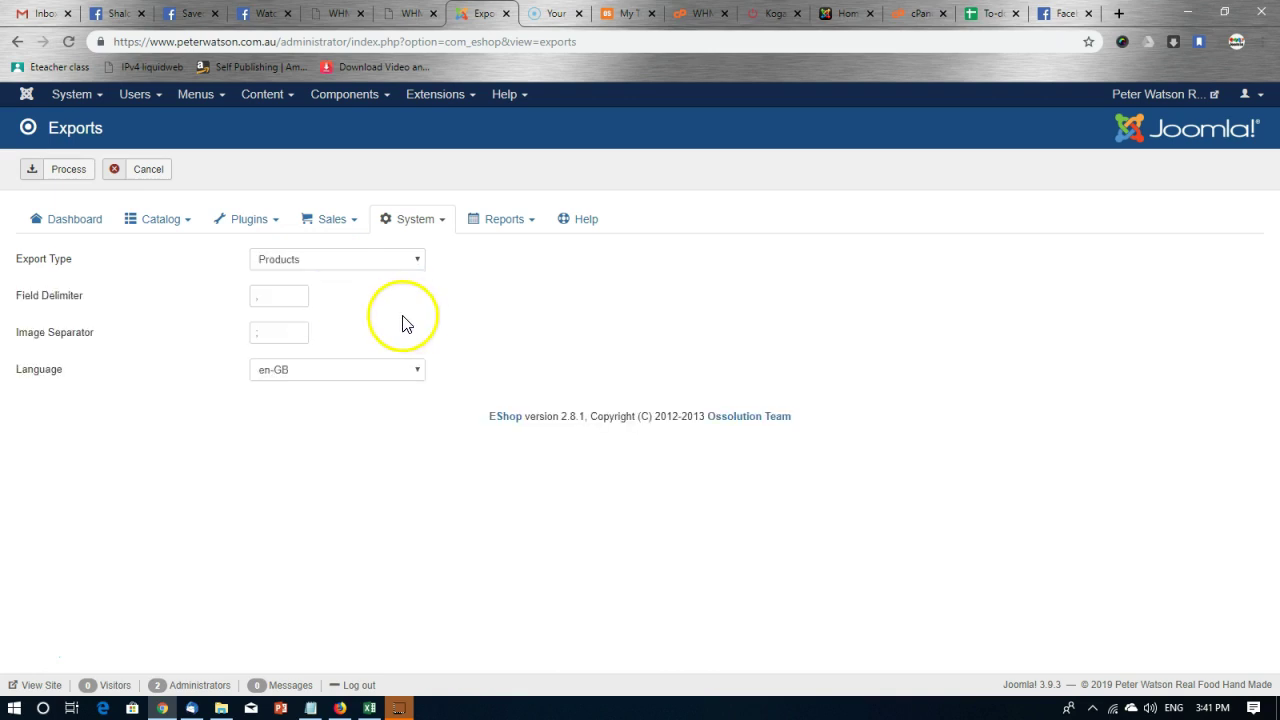
{"action": "left_click", "coordinate": [68, 170]}
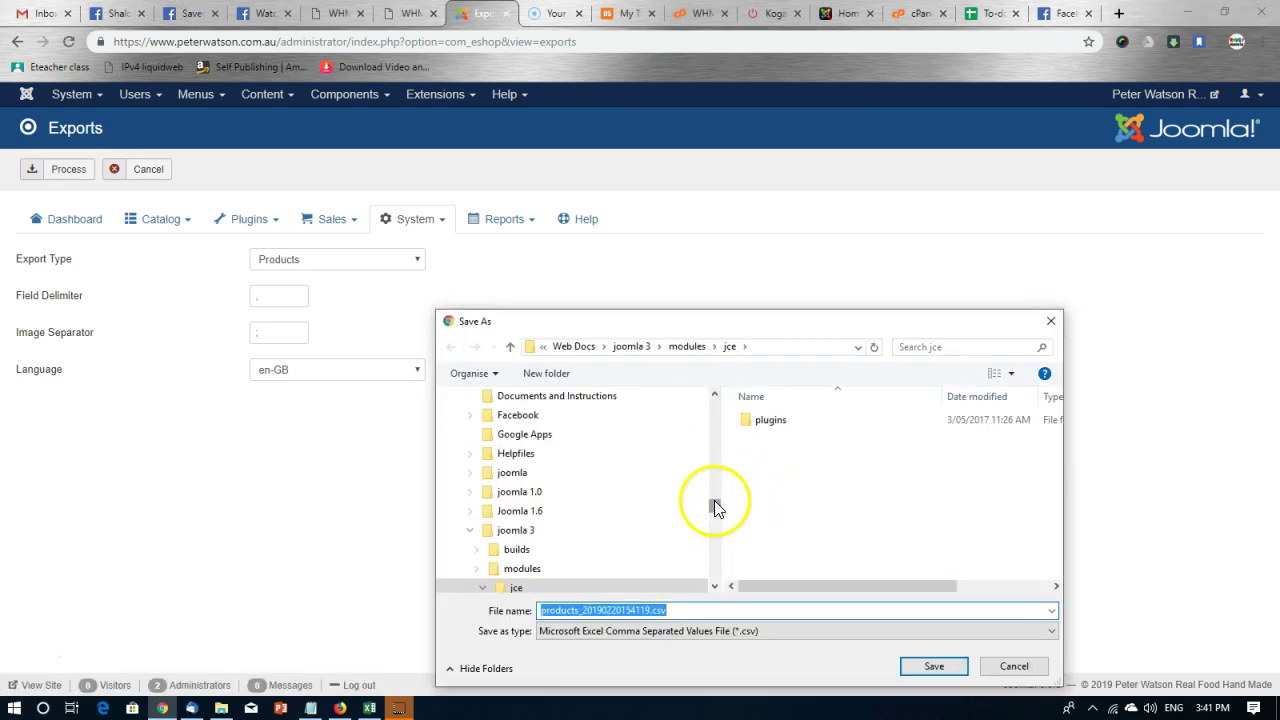
Save the export as 'test 1 products_20190220154119.csv' in the client's folder under Web Docs > Site files
{"action": "left_click_drag", "start_coordinate": [714, 507], "coordinate": [714, 400]}
{"action": "left_click", "coordinate": [518, 519]}
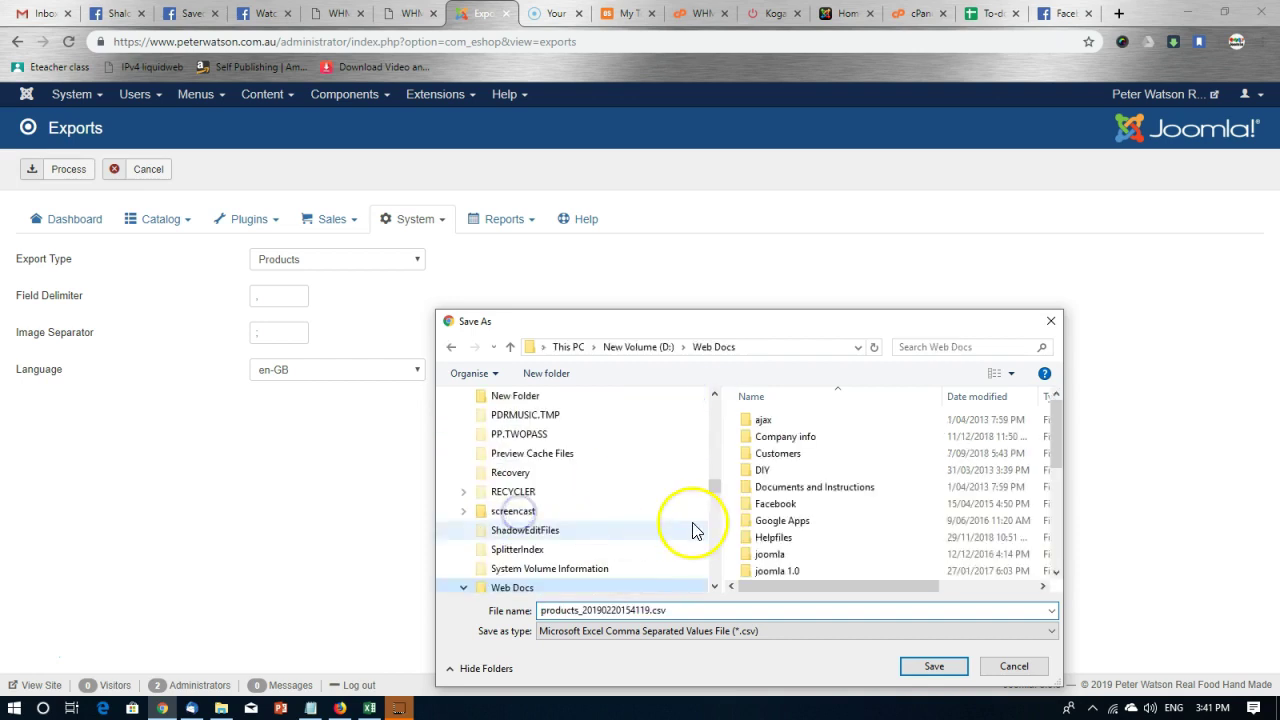
{"action": "left_click", "coordinate": [807, 524]}
{"action": "key", "text": "s"}
{"action": "double_click", "coordinate": [807, 526]}
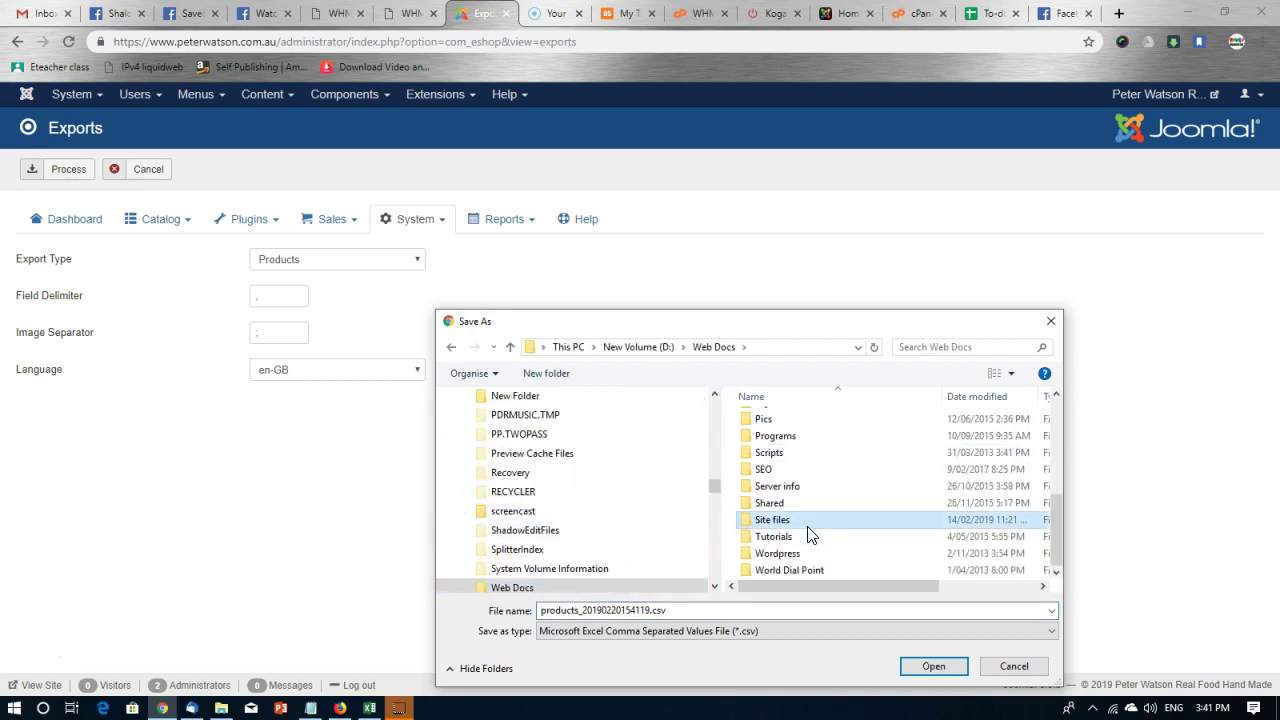
{"action": "key", "text": "p"}
{"action": "key", "text": "Down"}
{"action": "key", "text": "Down"}
{"action": "key", "text": "Down"}
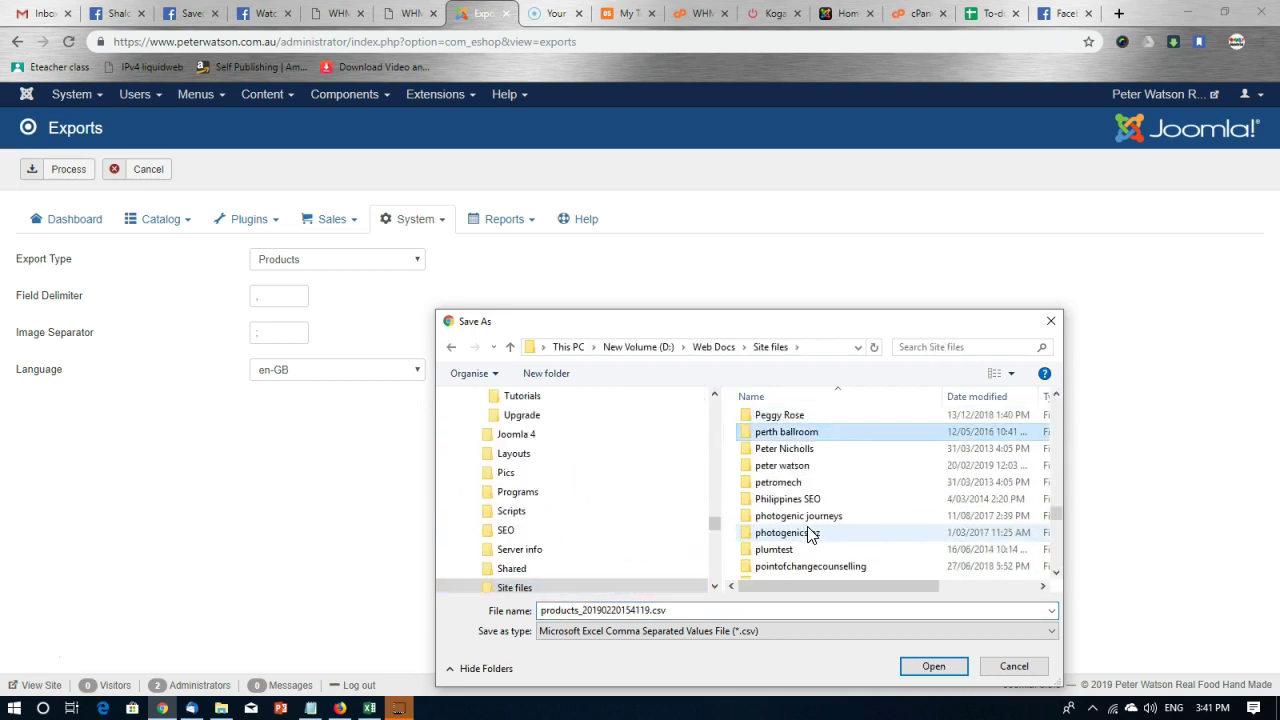
{"action": "key", "text": "Return"}
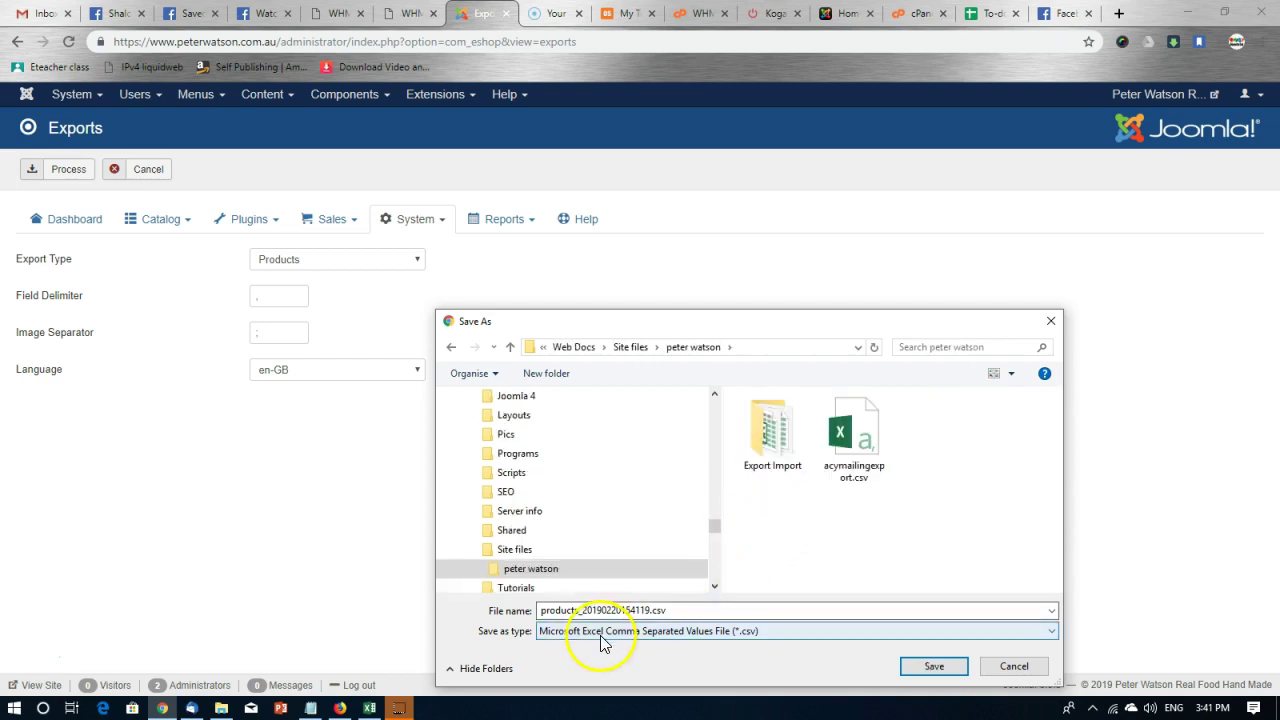
{"action": "left_click", "coordinate": [570, 608]}
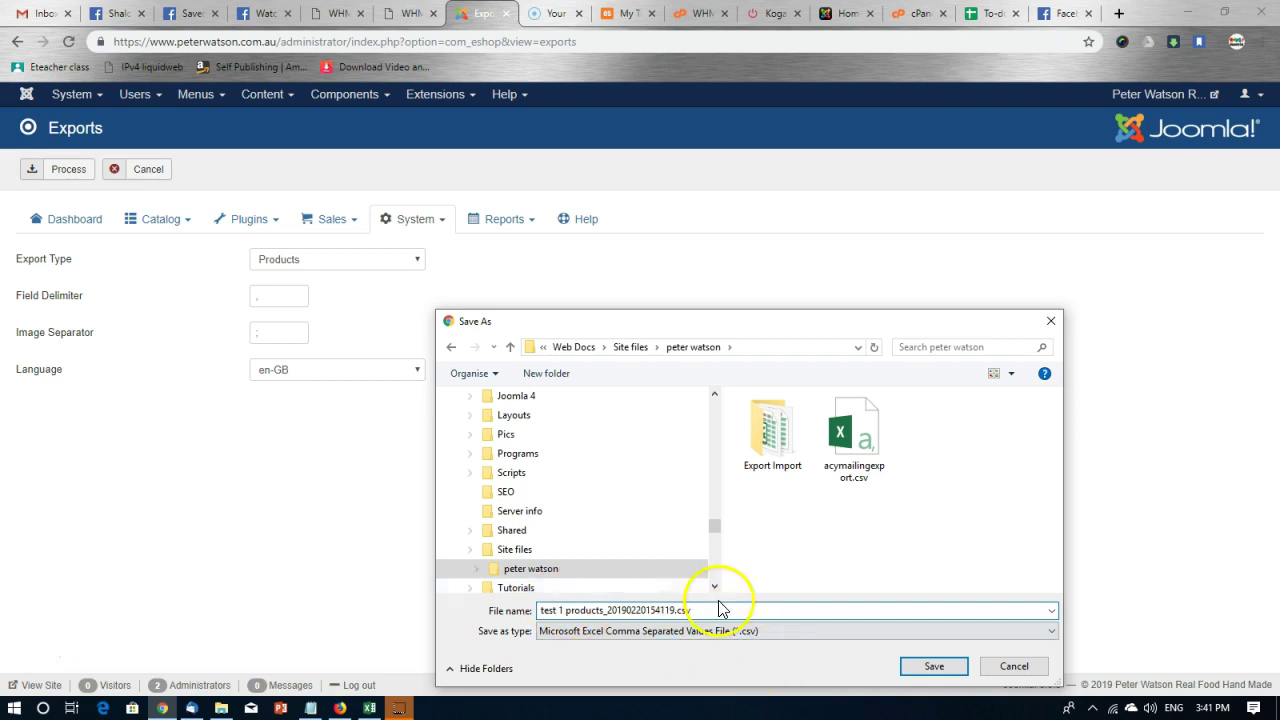
{"action": "left_click", "coordinate": [932, 666]}
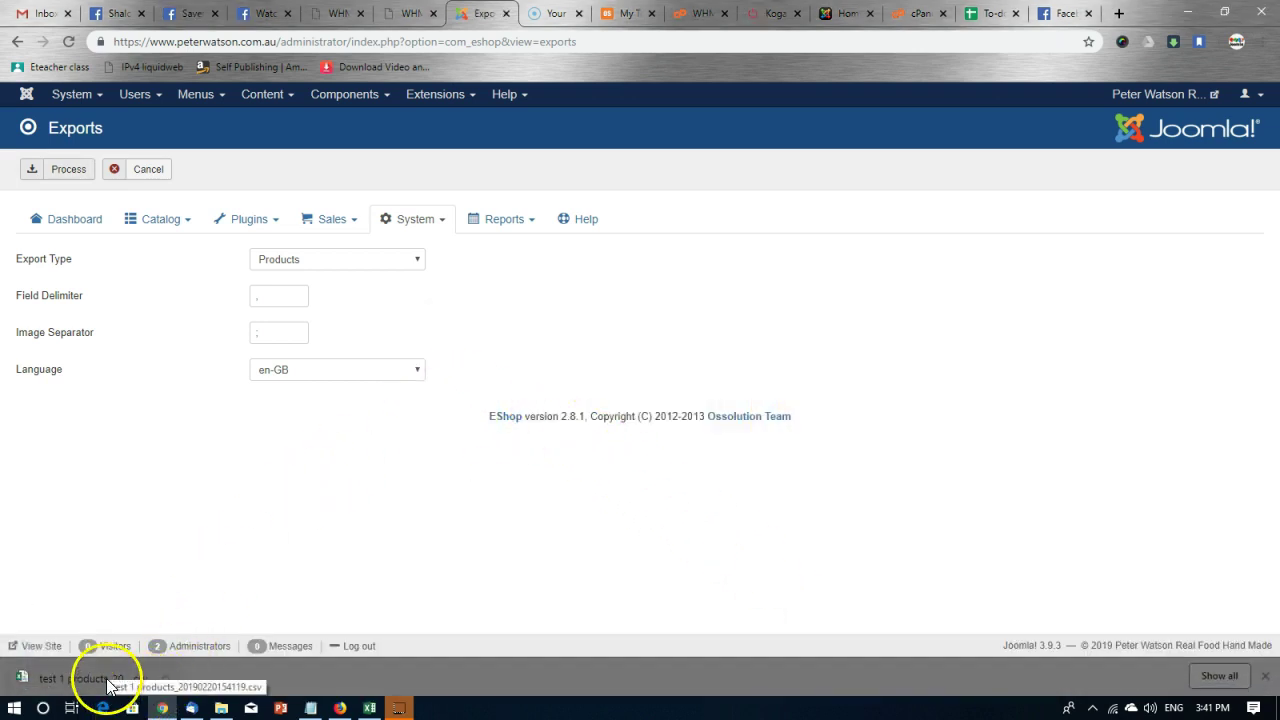
Open the downloaded products CSV in Excel and scroll through its product rows
{"action": "left_click", "coordinate": [108, 684]}
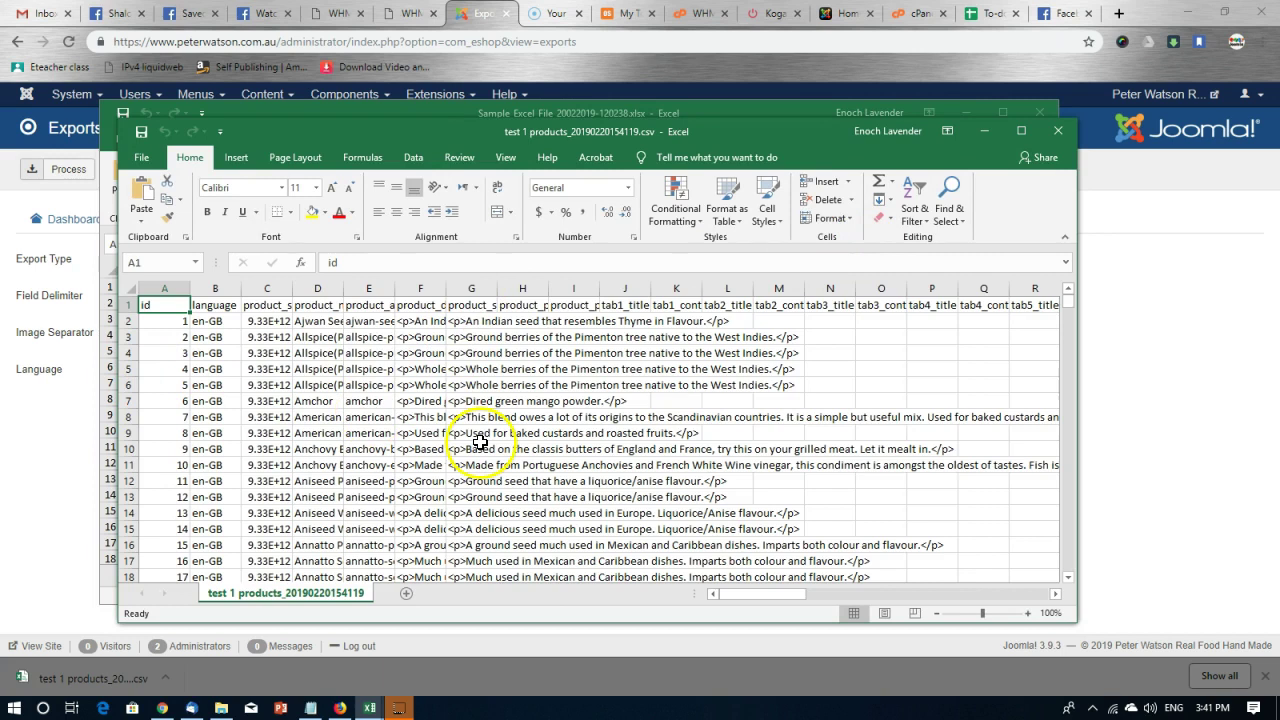
{"action": "scroll", "coordinate": [829, 416], "scroll_direction": "down", "scroll_amount": 2}
{"action": "scroll", "coordinate": [829, 416], "scroll_direction": "down", "scroll_amount": 5}
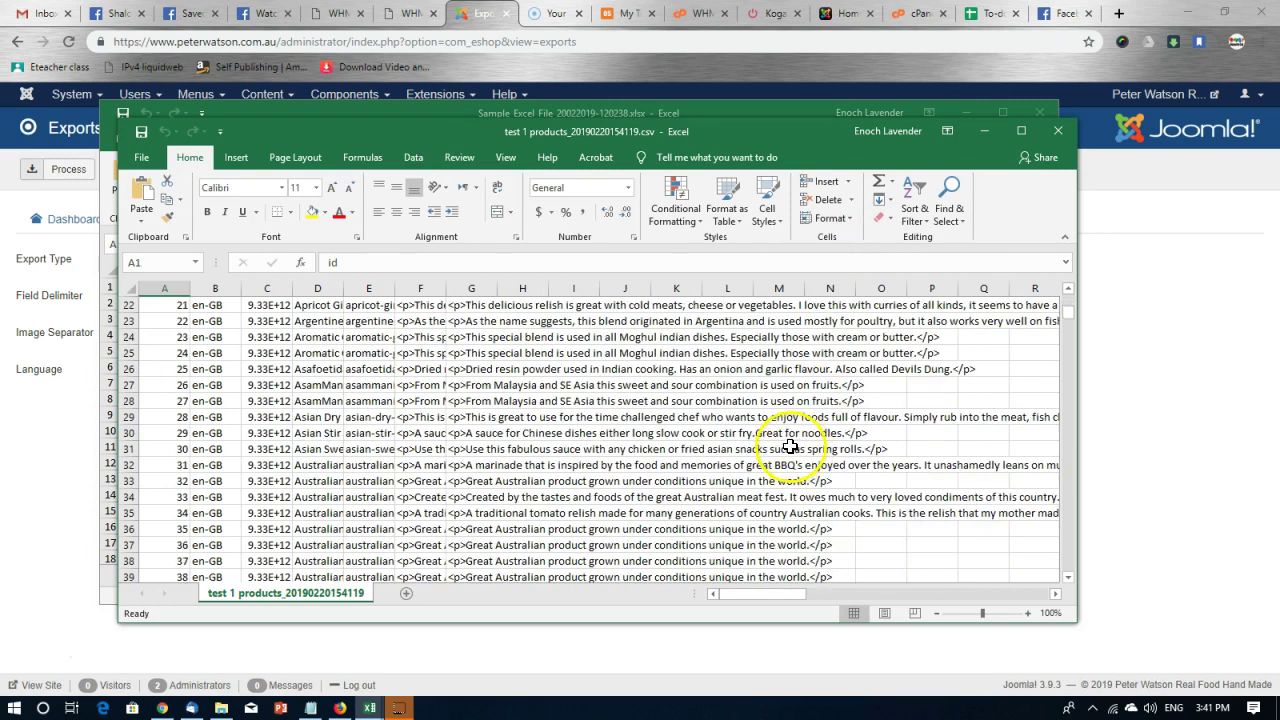
{"action": "scroll", "coordinate": [750, 440], "scroll_direction": "up", "scroll_amount": 8}
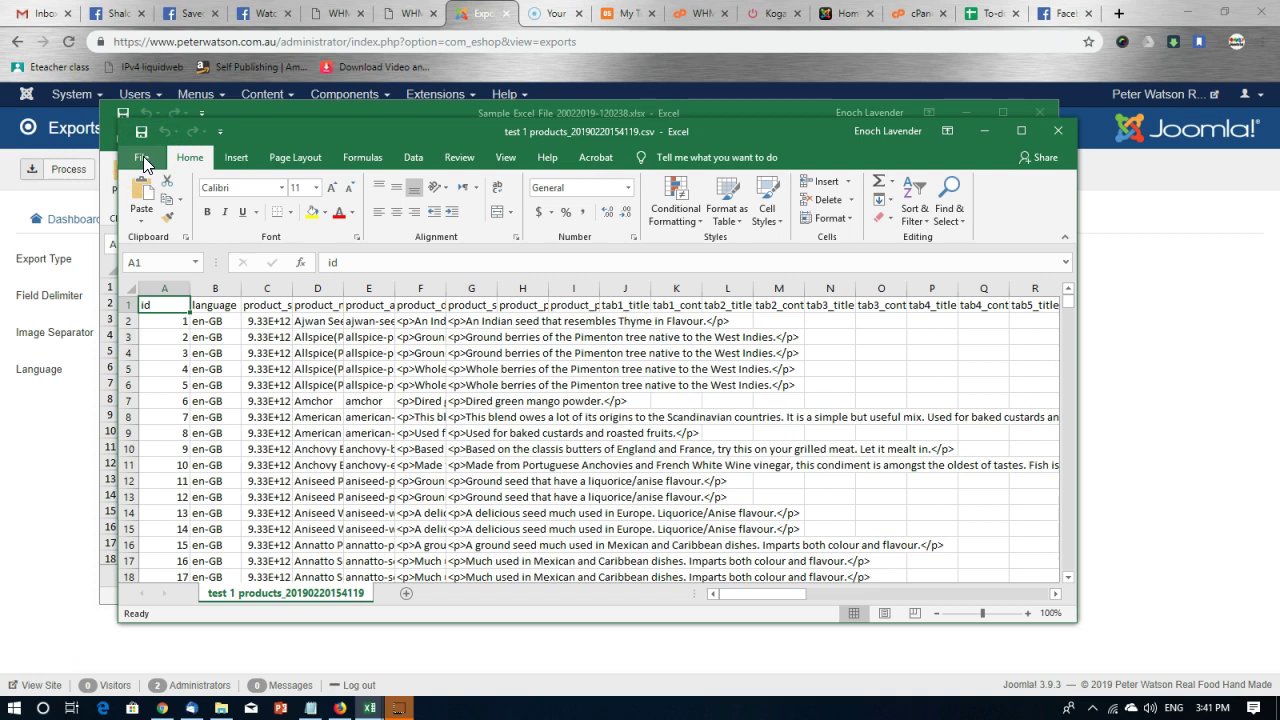
Save the sheet in the client folder as Excel 97-2003 workbook 'test 1 products_20190220154119.xls'
{"action": "left_click", "coordinate": [144, 160]}
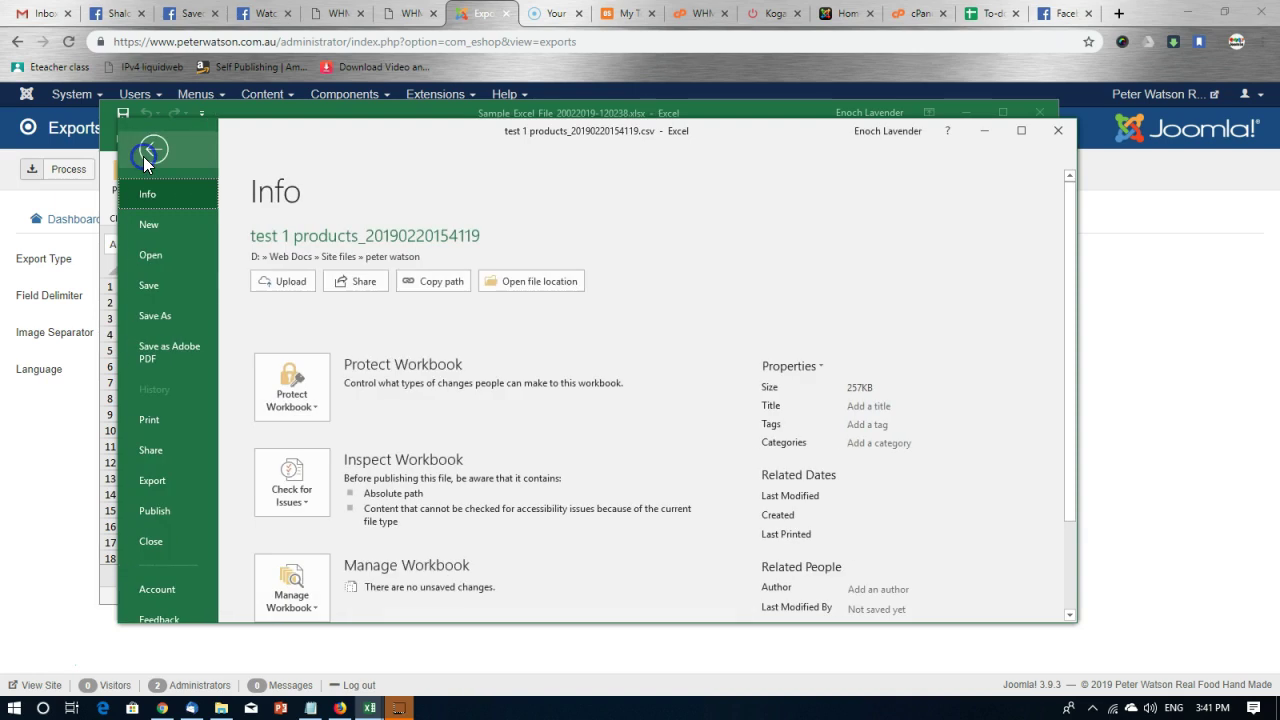
{"action": "left_click", "coordinate": [155, 318]}
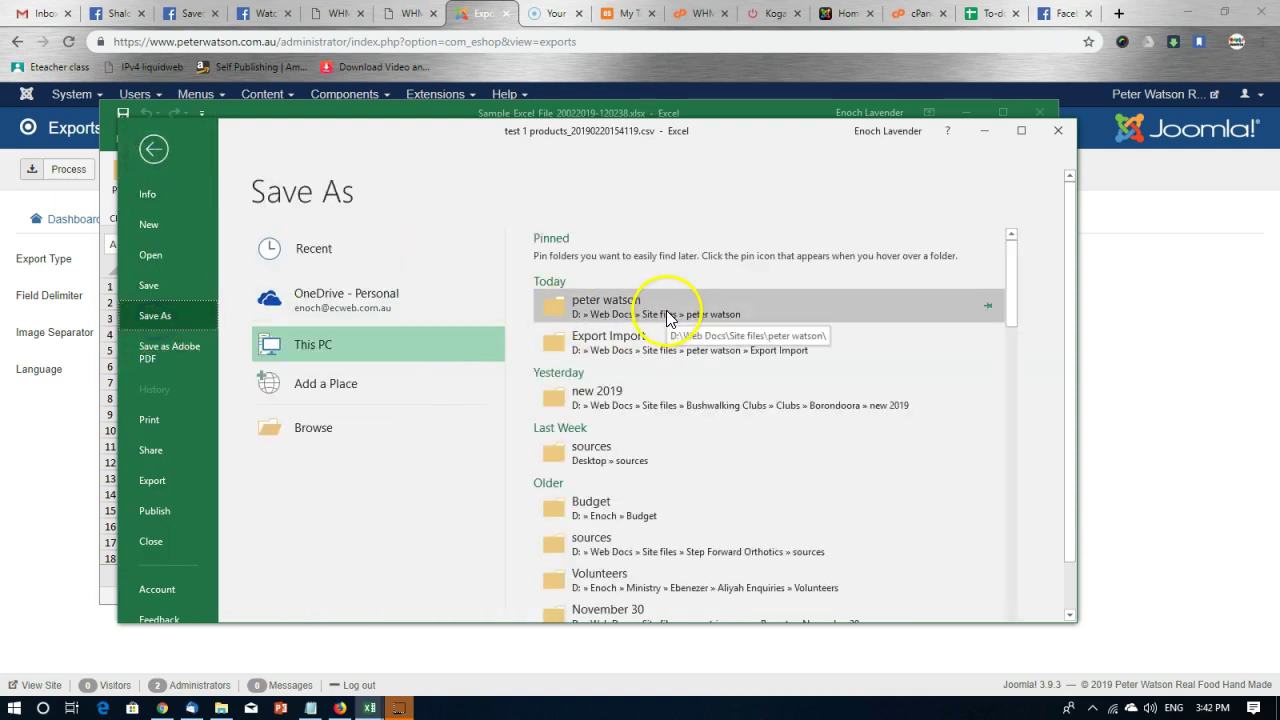
{"action": "left_click", "coordinate": [660, 312]}
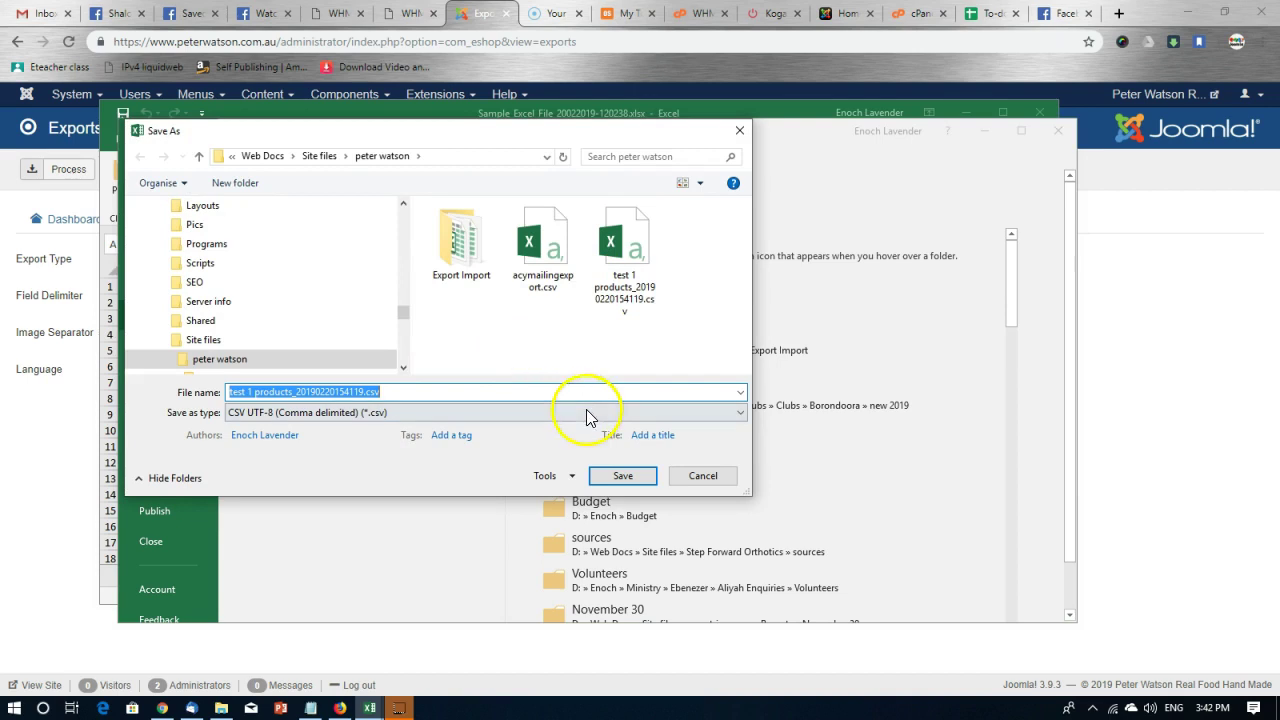
{"action": "left_click", "coordinate": [372, 412]}
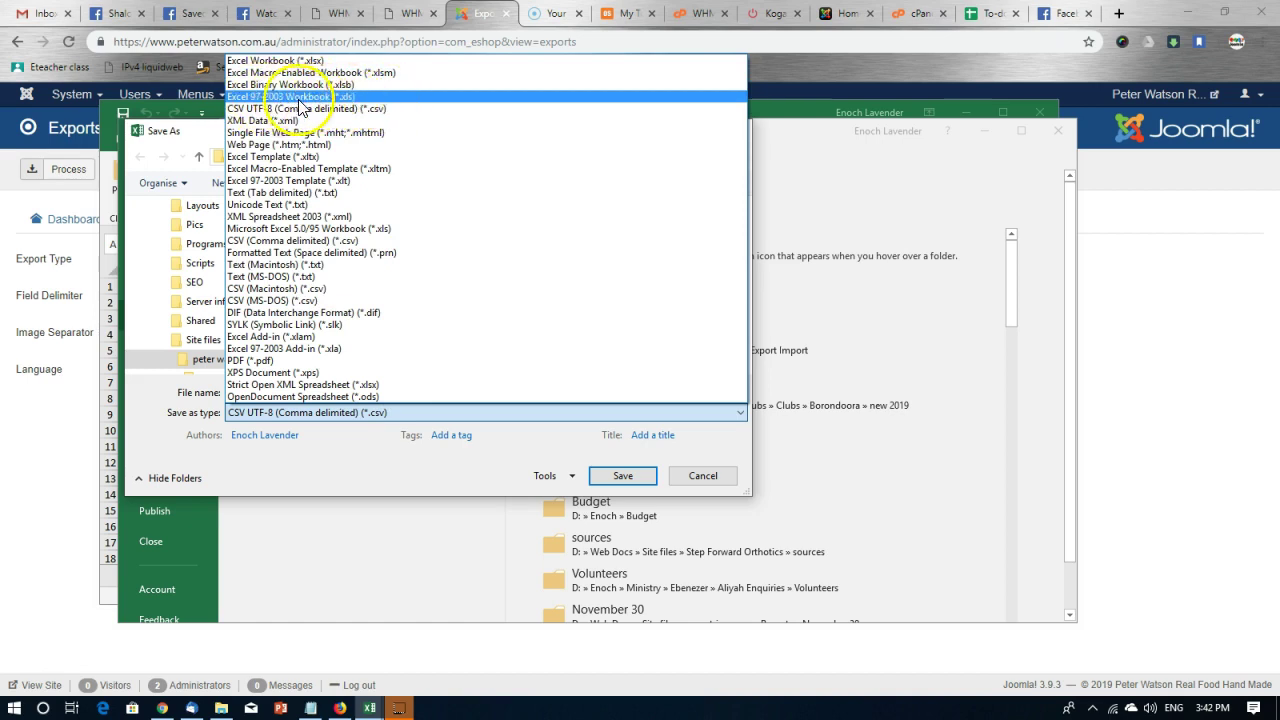
{"action": "left_click", "coordinate": [340, 100]}
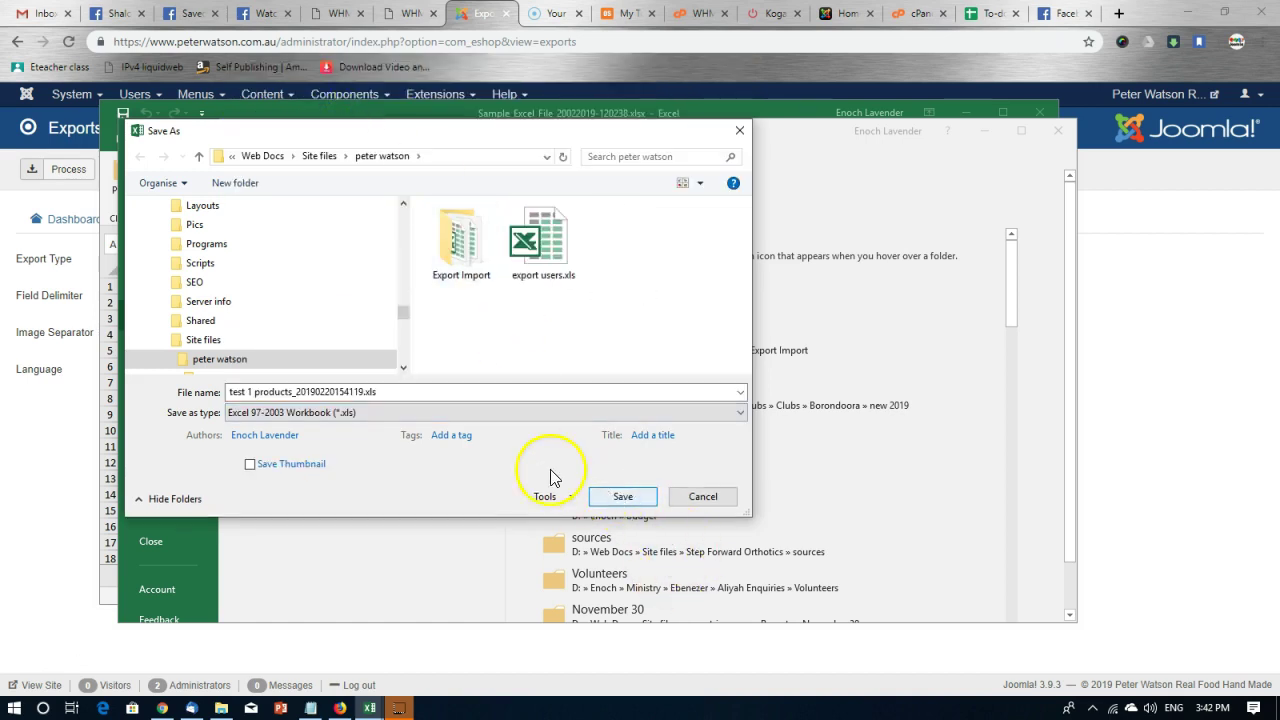
{"action": "left_click", "coordinate": [625, 498]}
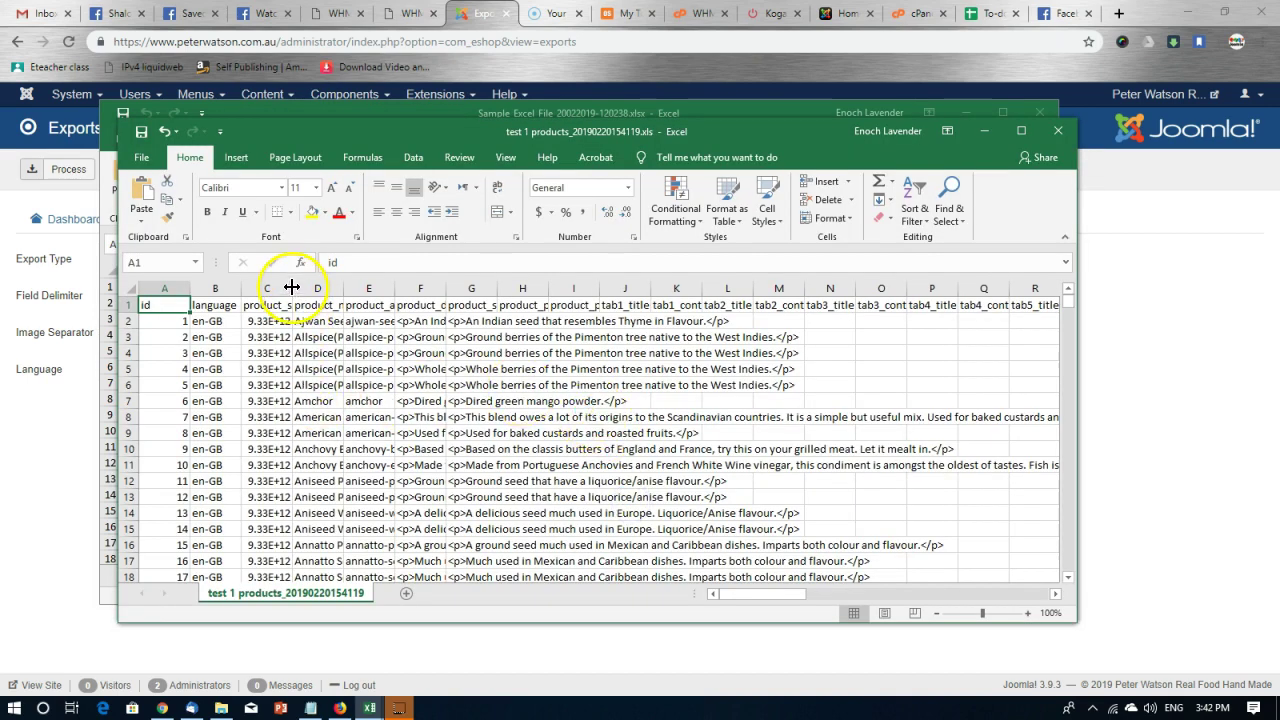
Widen columns C, D, E and G so SKUs, names, aliases and short descriptions show fully
{"action": "left_click_drag", "start_coordinate": [291, 287], "coordinate": [382, 285]}
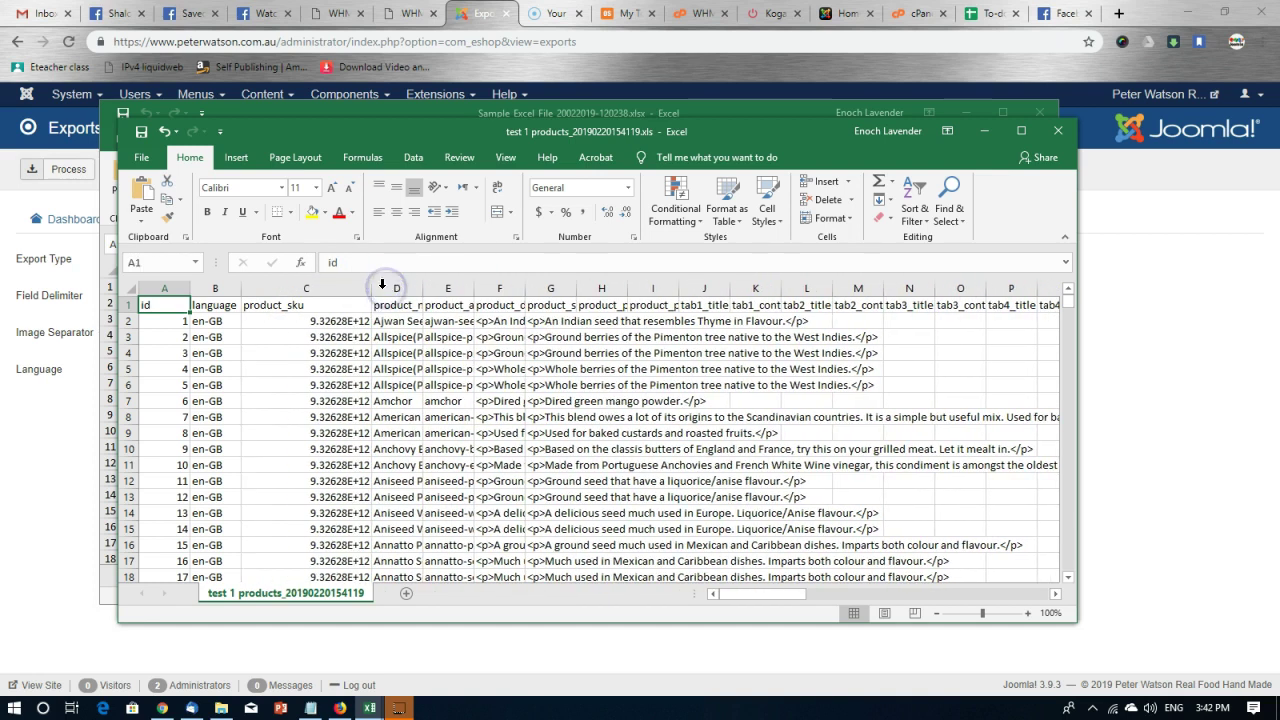
{"action": "left_click", "coordinate": [320, 320]}
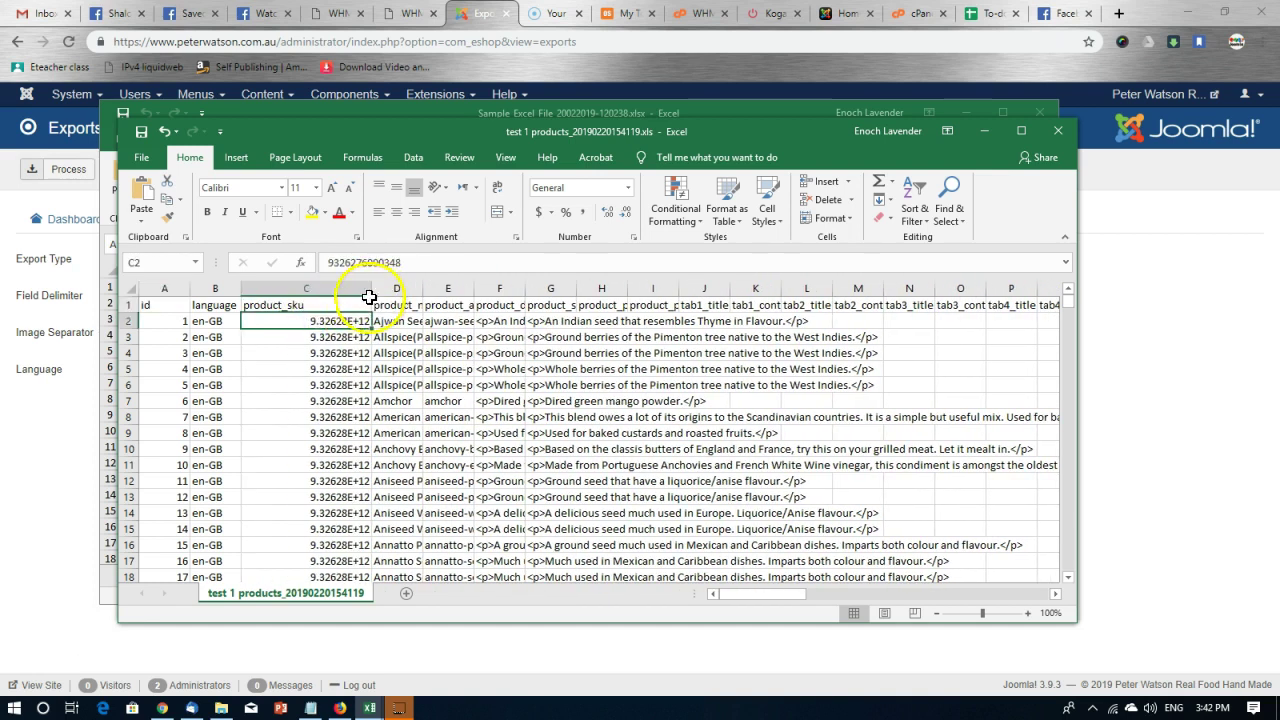
{"action": "left_click", "coordinate": [346, 321]}
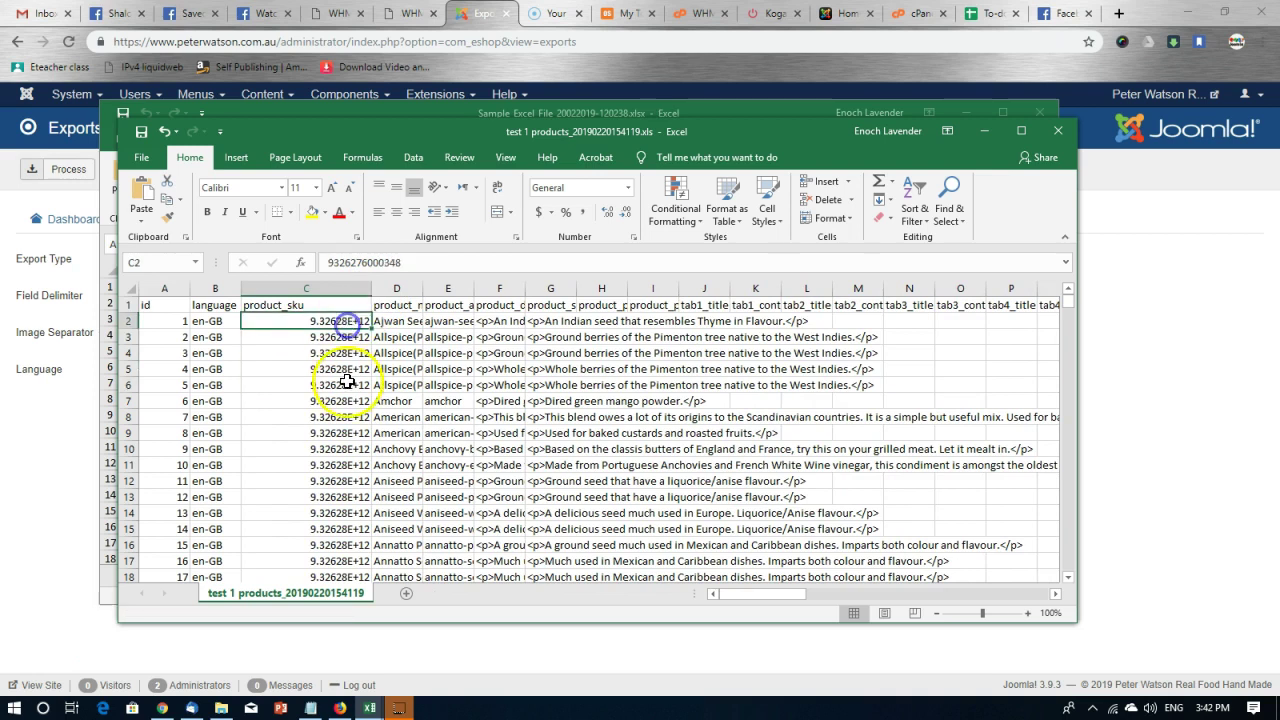
{"action": "left_click", "coordinate": [402, 336]}
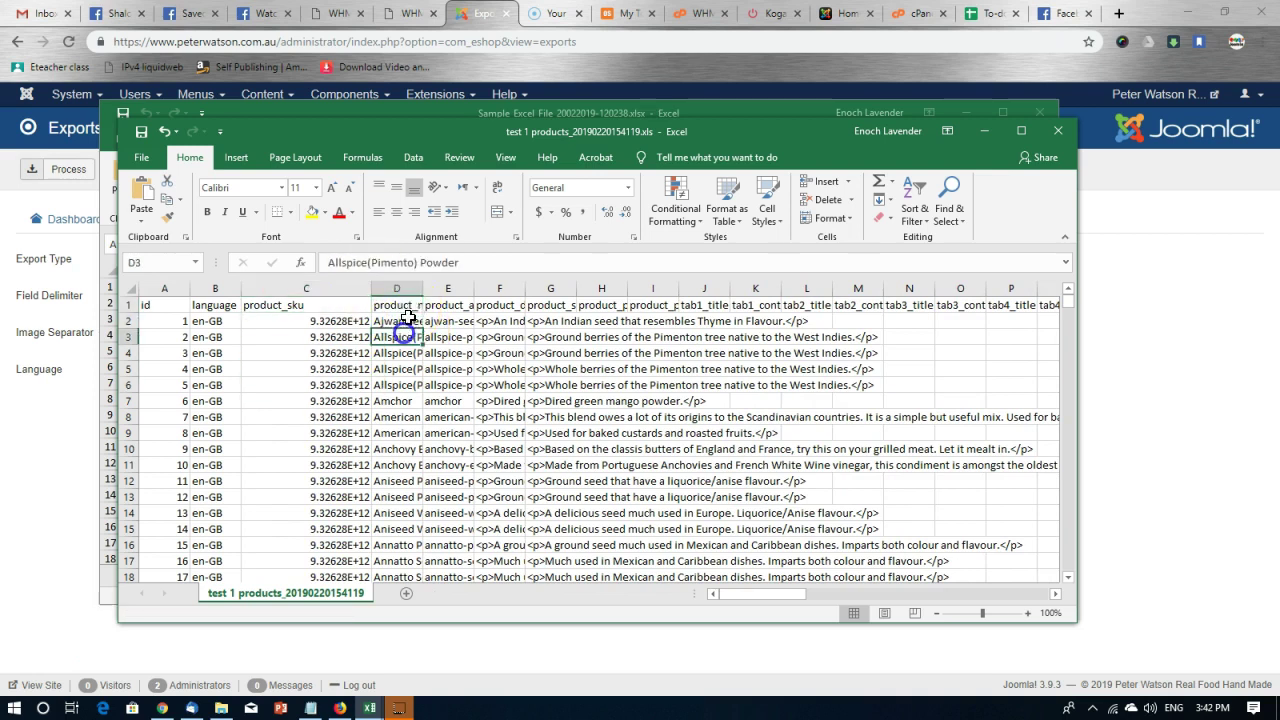
{"action": "double_click", "coordinate": [422, 288]}
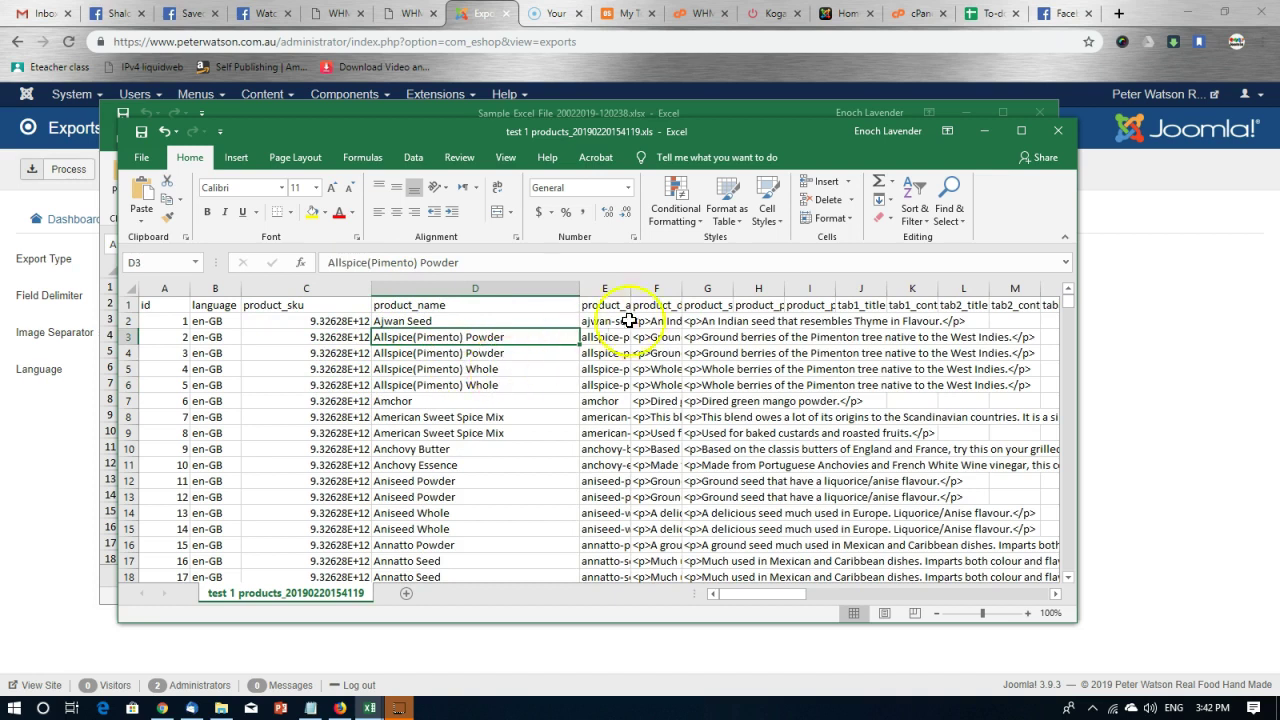
{"action": "double_click", "coordinate": [632, 288]}
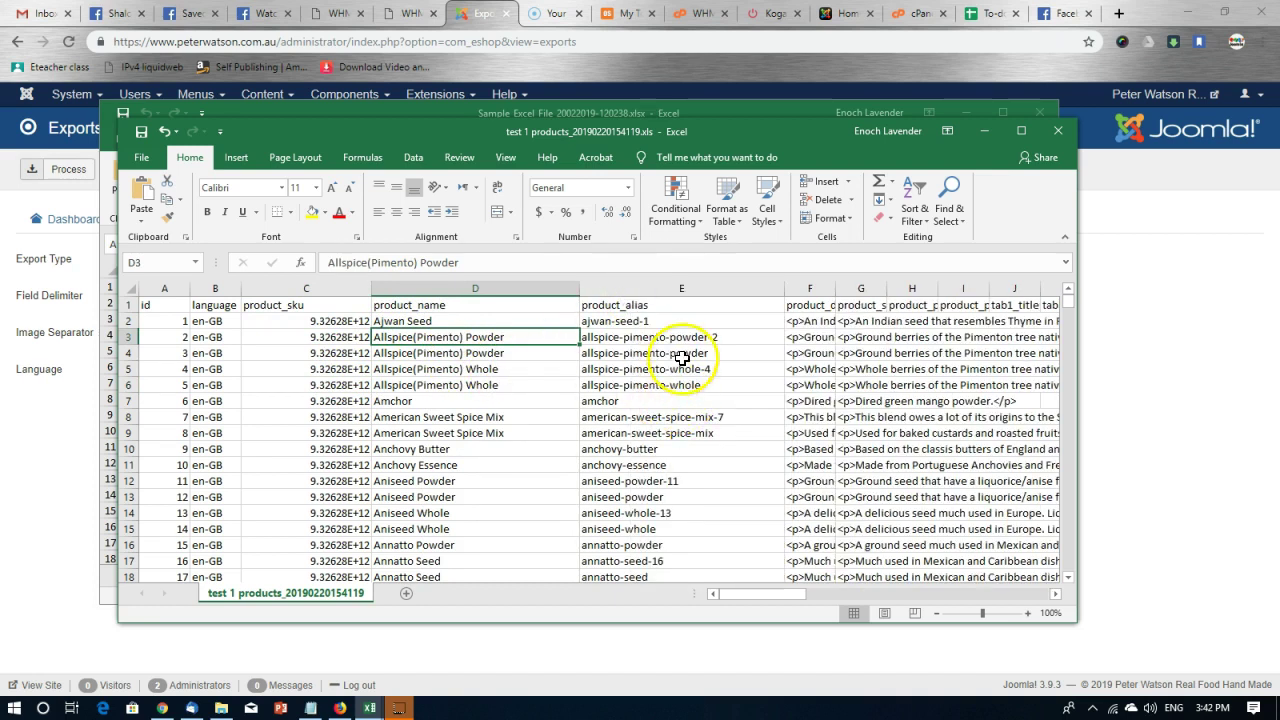
{"action": "left_click", "coordinate": [840, 334]}
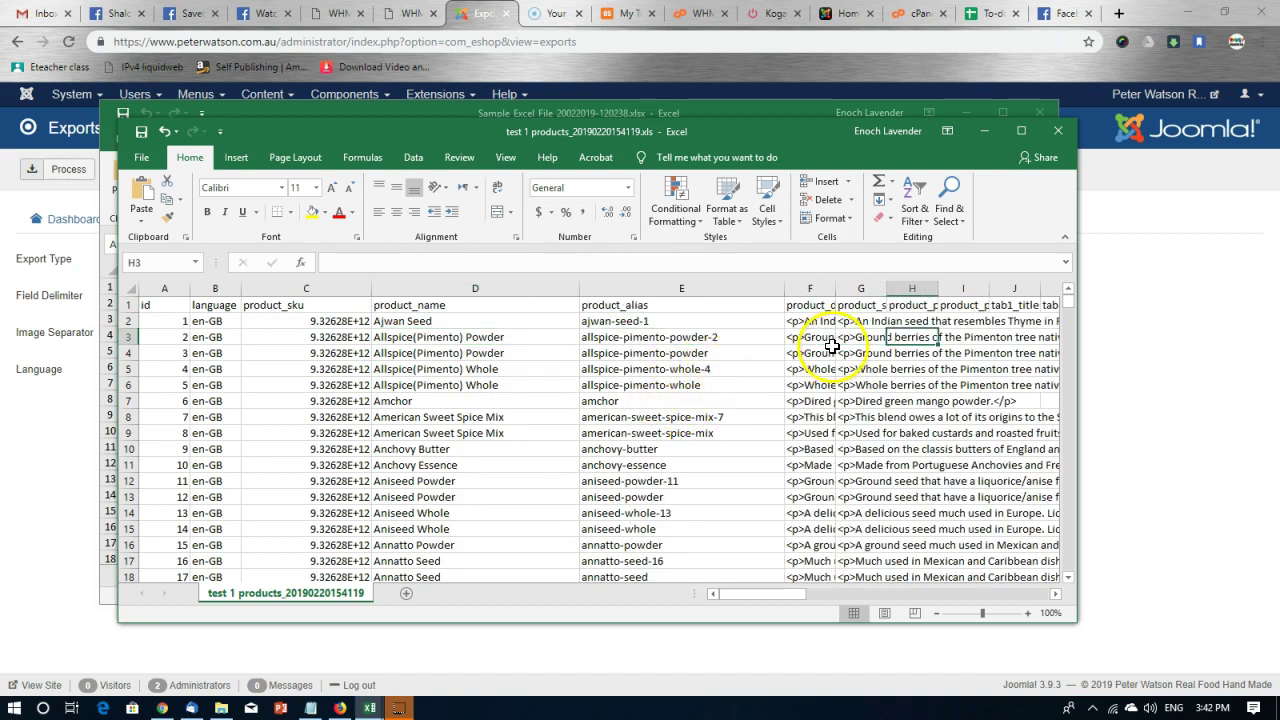
{"action": "left_click", "coordinate": [838, 322]}
{"action": "left_click", "coordinate": [866, 305]}
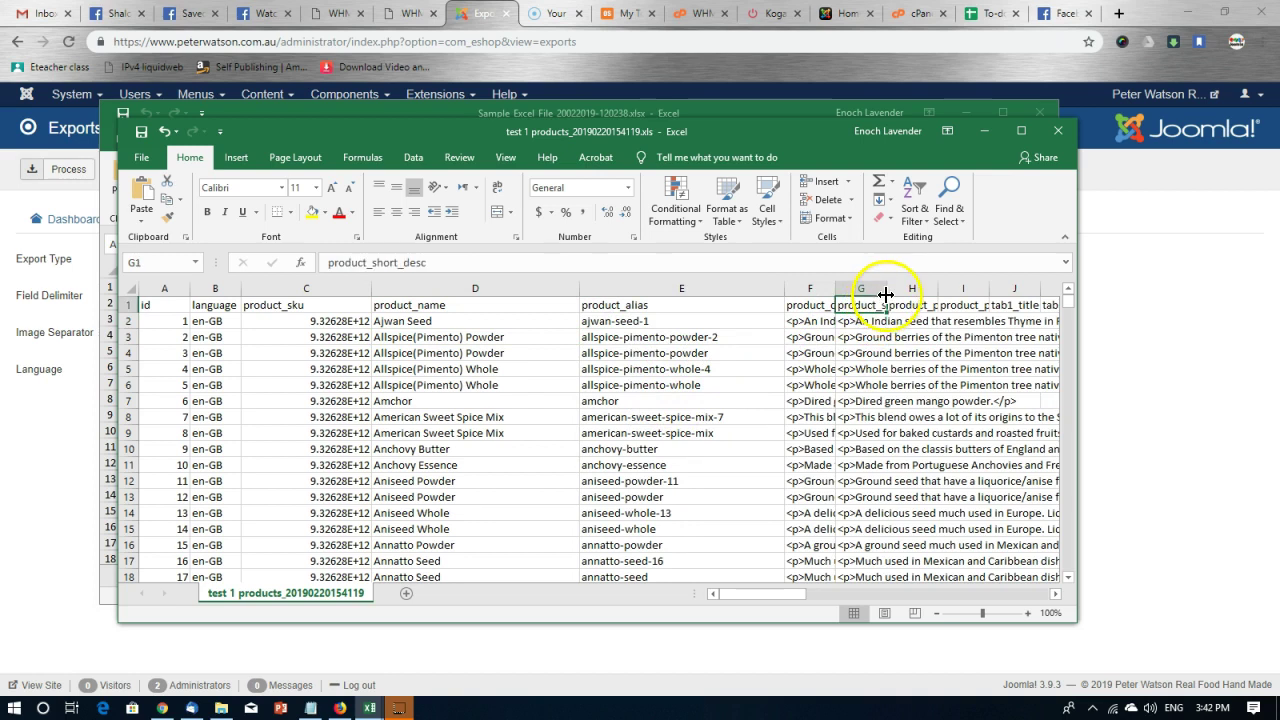
{"action": "double_click", "coordinate": [886, 295]}
{"action": "left_click", "coordinate": [874, 322]}
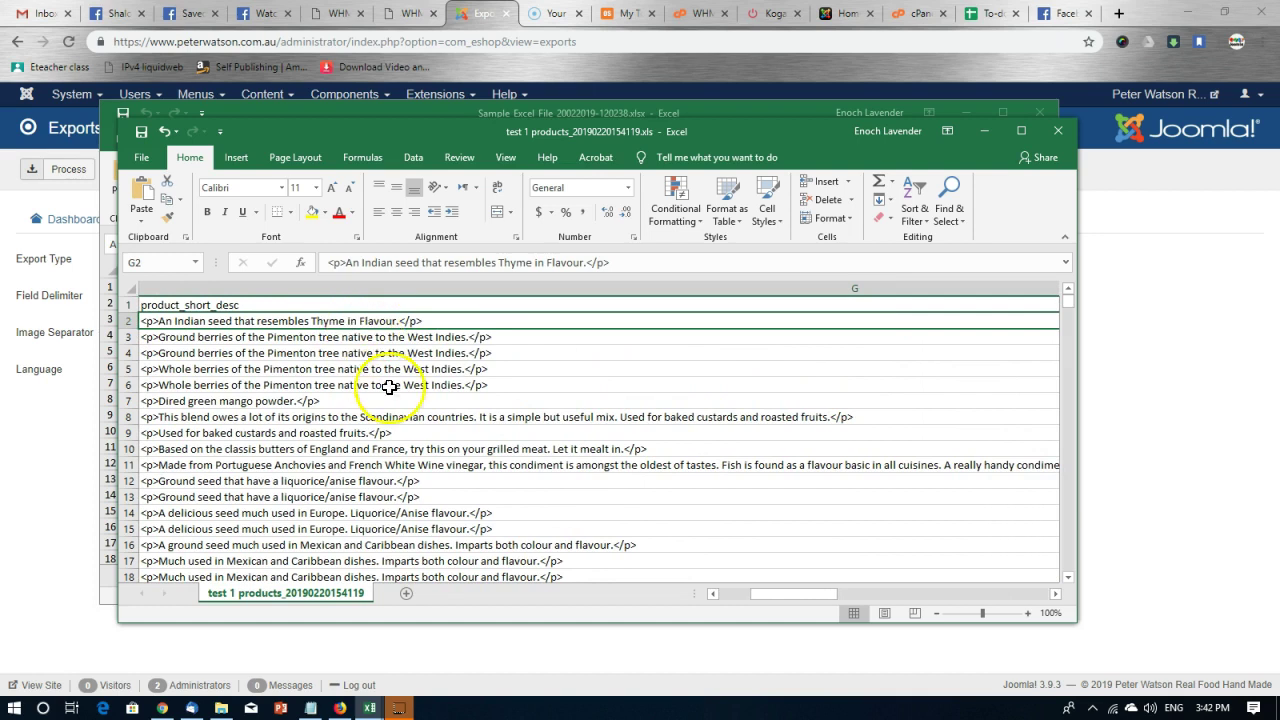
Move across to the product_price column and select the first price, 12.5, in AB2
{"action": "key", "text": "Right"}
{"action": "key", "text": "Right"}
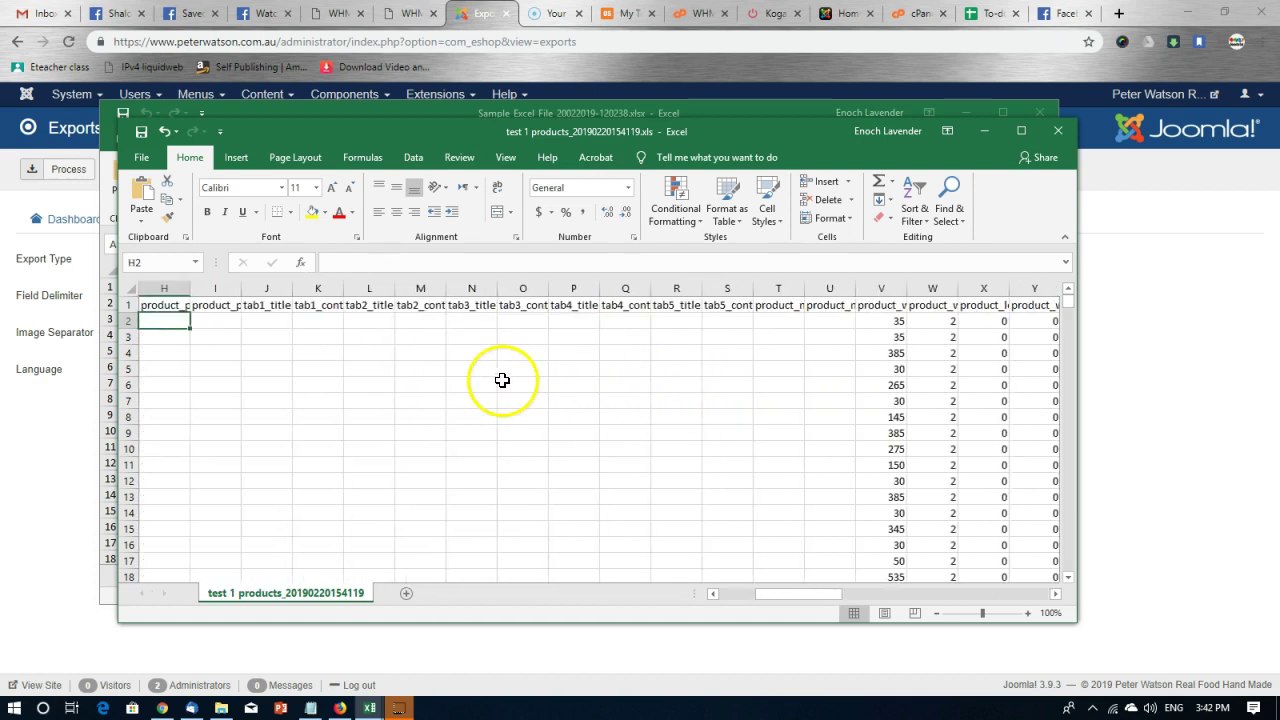
{"action": "key", "text": "Right"}
{"action": "key", "text": "Right"}
{"action": "key", "text": "Right"}
{"action": "key", "text": "Right"}
{"action": "key", "text": "Right"}
{"action": "key", "text": "Right"}
{"action": "key", "text": "Right"}
{"action": "key", "text": "Right"}
{"action": "key", "text": "Right"}
{"action": "key", "text": "Right"}
{"action": "key", "text": "Right"}
{"action": "key", "text": "Right"}
{"action": "key", "text": "Right"}
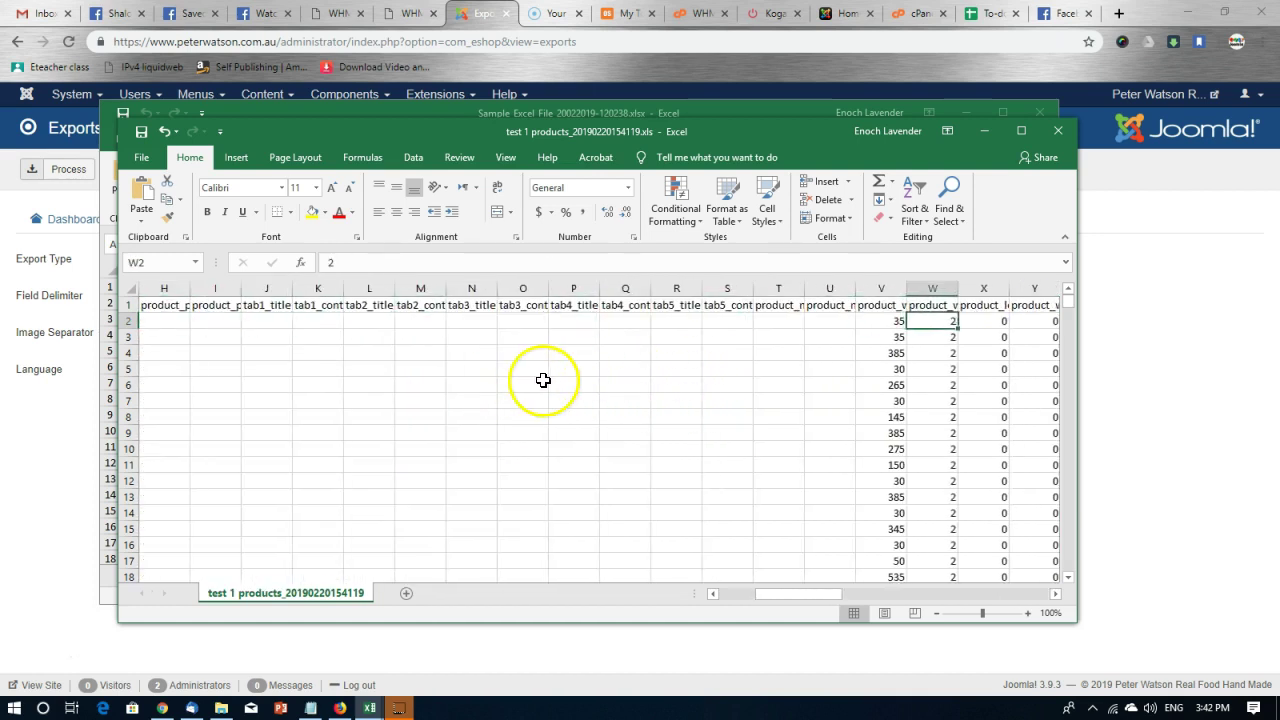
{"action": "key", "text": "Up"}
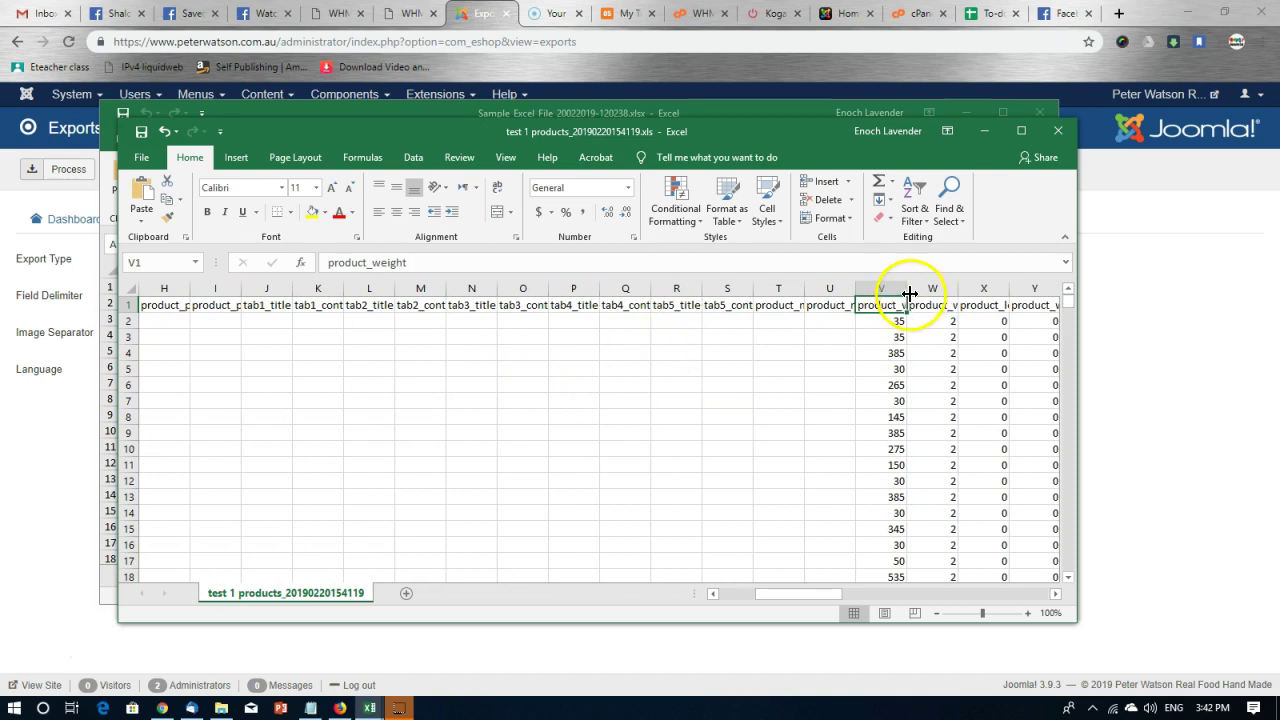
{"action": "key", "text": "Right"}
{"action": "key", "text": "Right"}
{"action": "key", "text": "Right"}
{"action": "key", "text": "Right"}
{"action": "key", "text": "Right"}
{"action": "key", "text": "Right"}
{"action": "key", "text": "Right"}
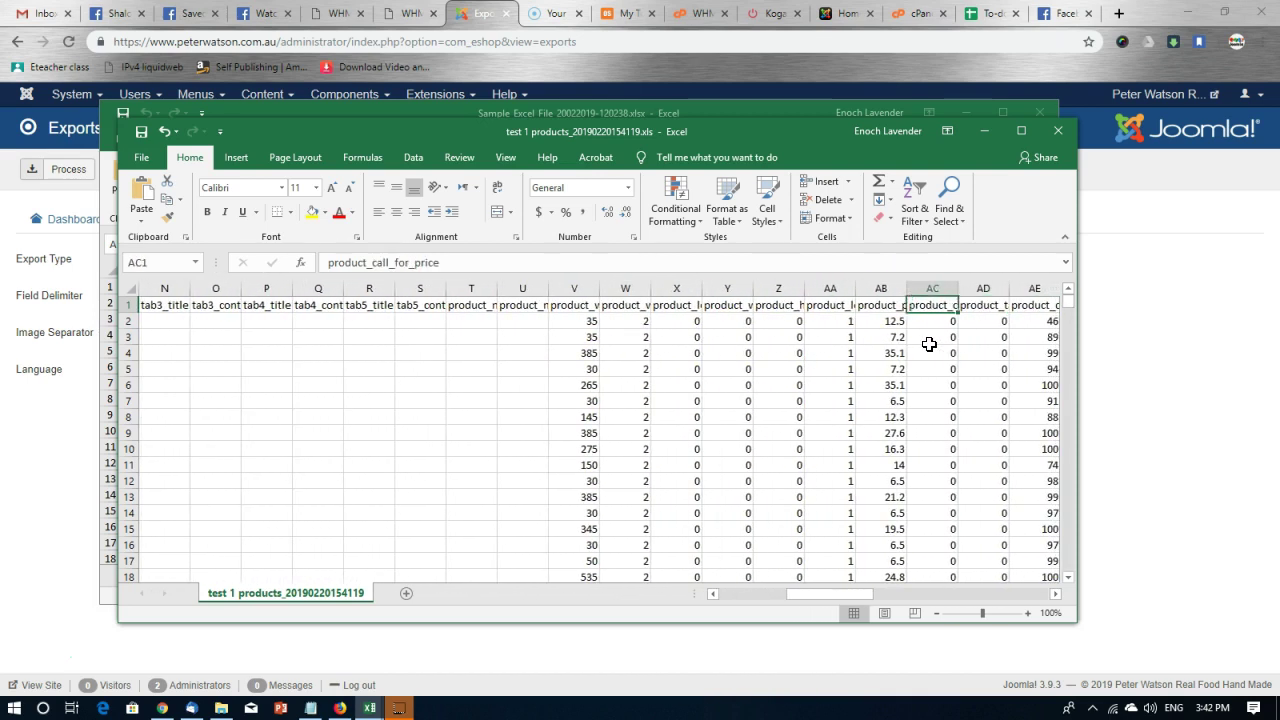
{"action": "left_click", "coordinate": [904, 306]}
{"action": "key", "text": "Down"}
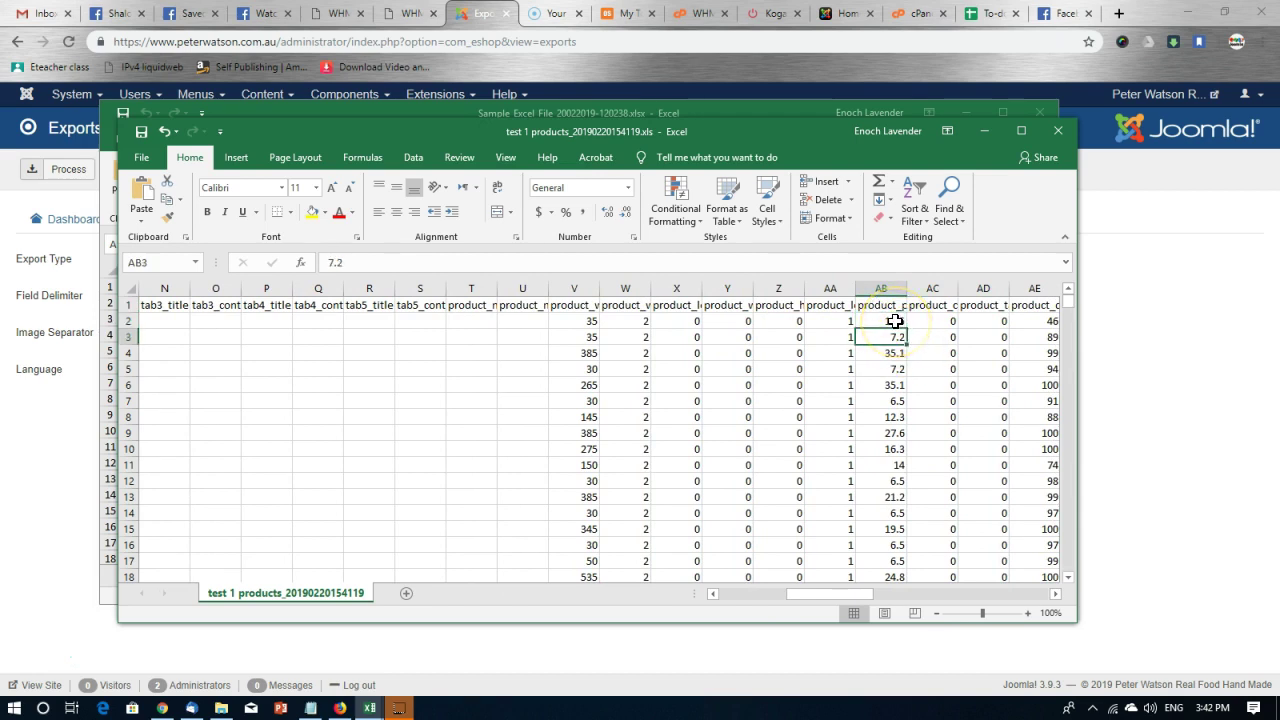
{"action": "left_click", "coordinate": [895, 321]}
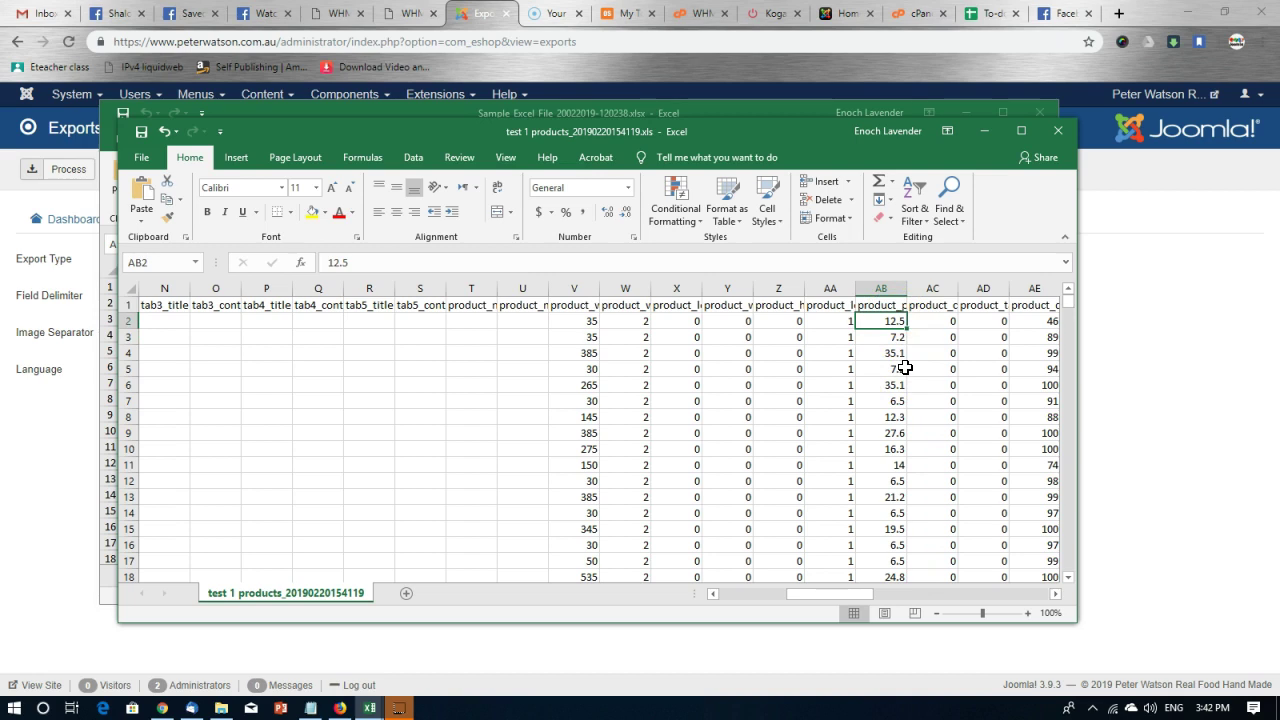
{"action": "key", "text": "Right"}
{"action": "key", "text": "Right"}
{"action": "key", "text": "Right"}
{"action": "key", "text": "Left"}
{"action": "key", "text": "Left"}
{"action": "key", "text": "Right"}
{"action": "key", "text": "Right"}
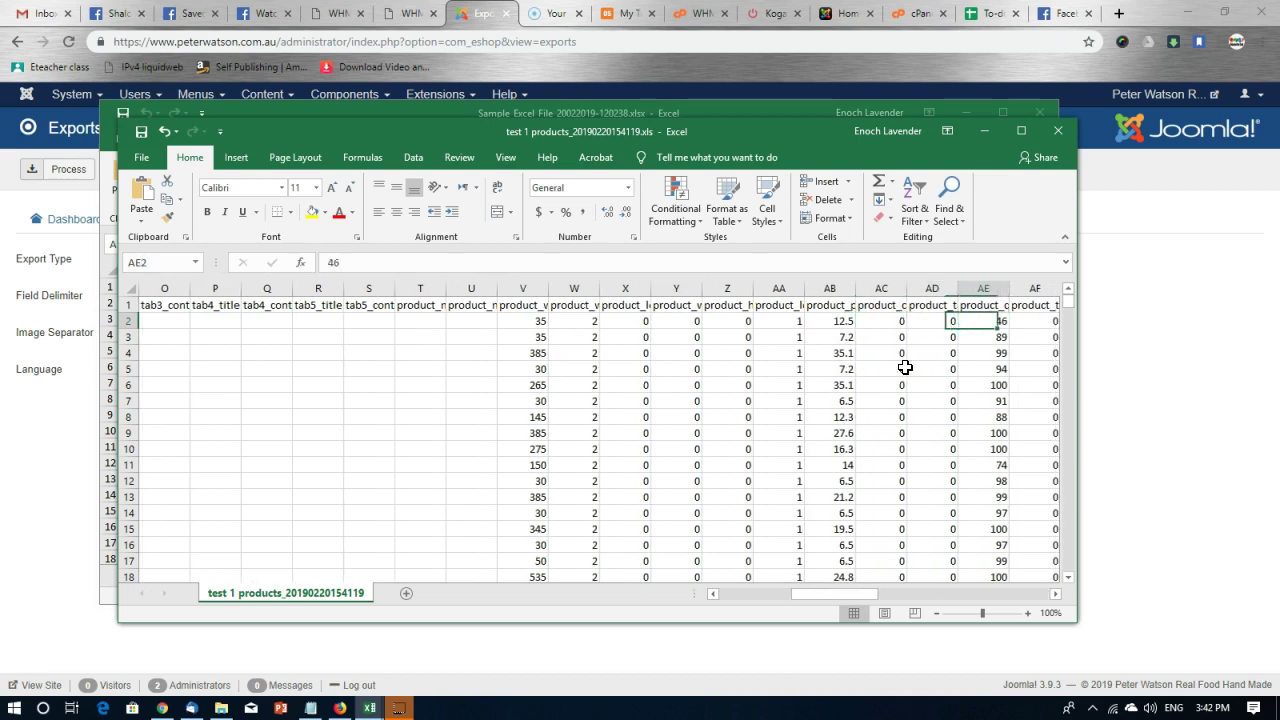
{"action": "key", "text": "Left"}
{"action": "key", "text": "Left"}
{"action": "key", "text": "Left"}
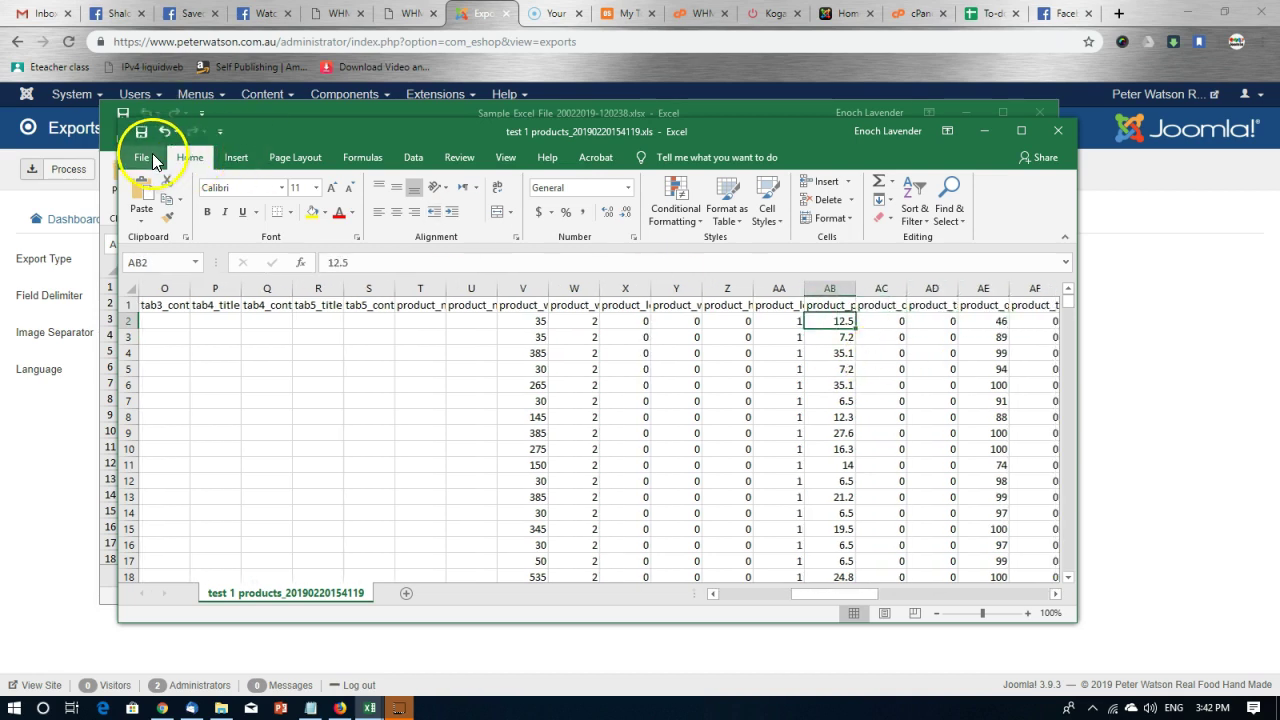
Return to Joomla and open the EShop Import Pro import page
{"action": "left_click", "coordinate": [1165, 393]}
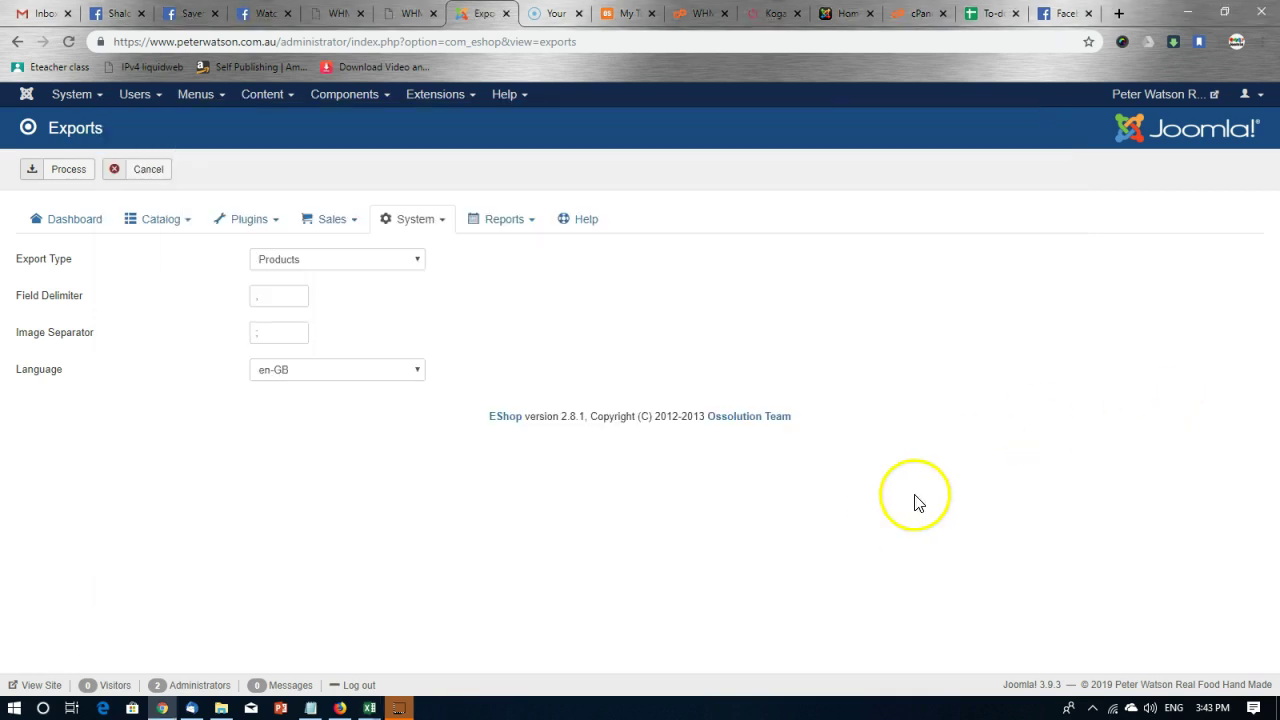
{"action": "left_click", "coordinate": [344, 94]}
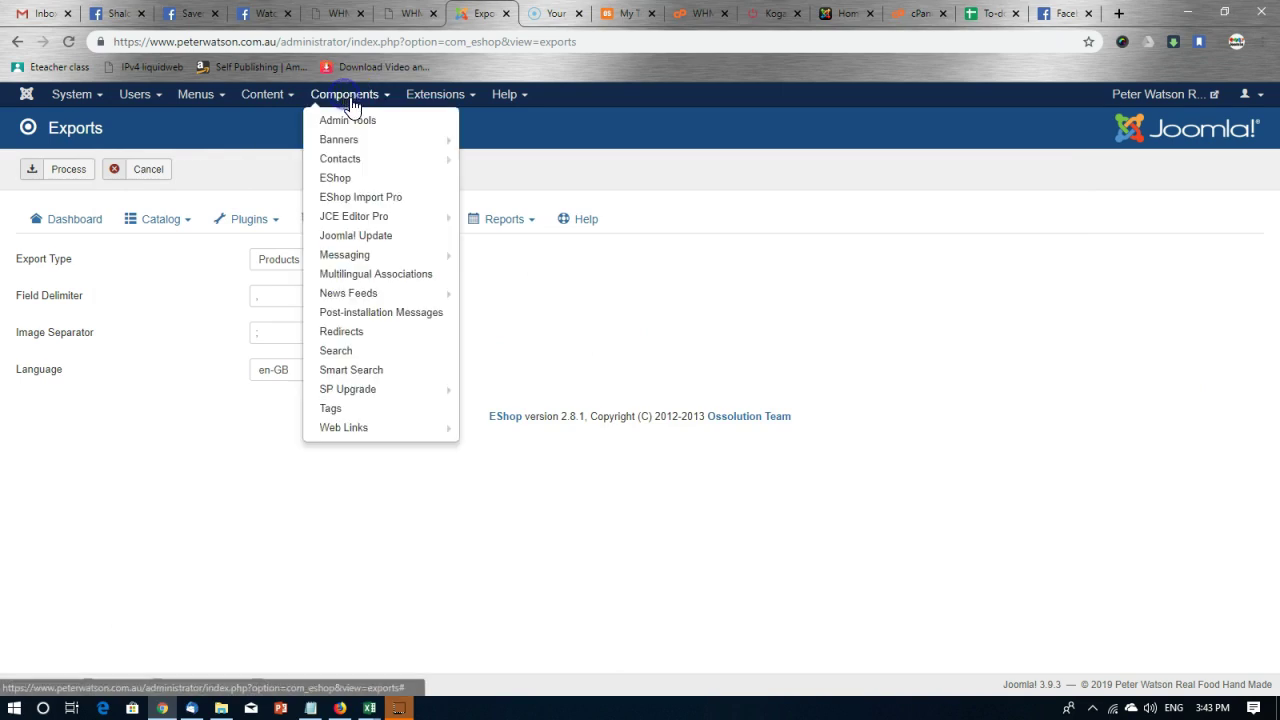
{"action": "left_click", "coordinate": [377, 206]}
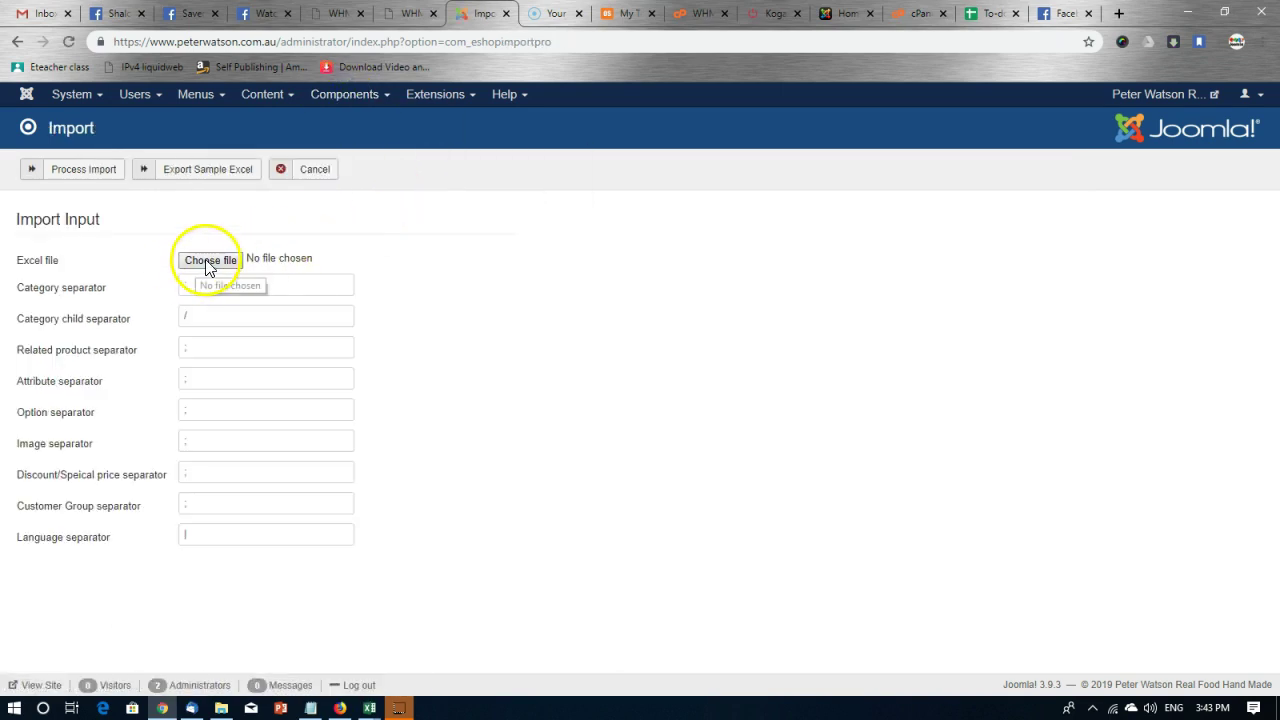
Choose 'test 1 products_20190220154119.xls' from the client's Site files folder as the import file
{"action": "left_click", "coordinate": [208, 262]}
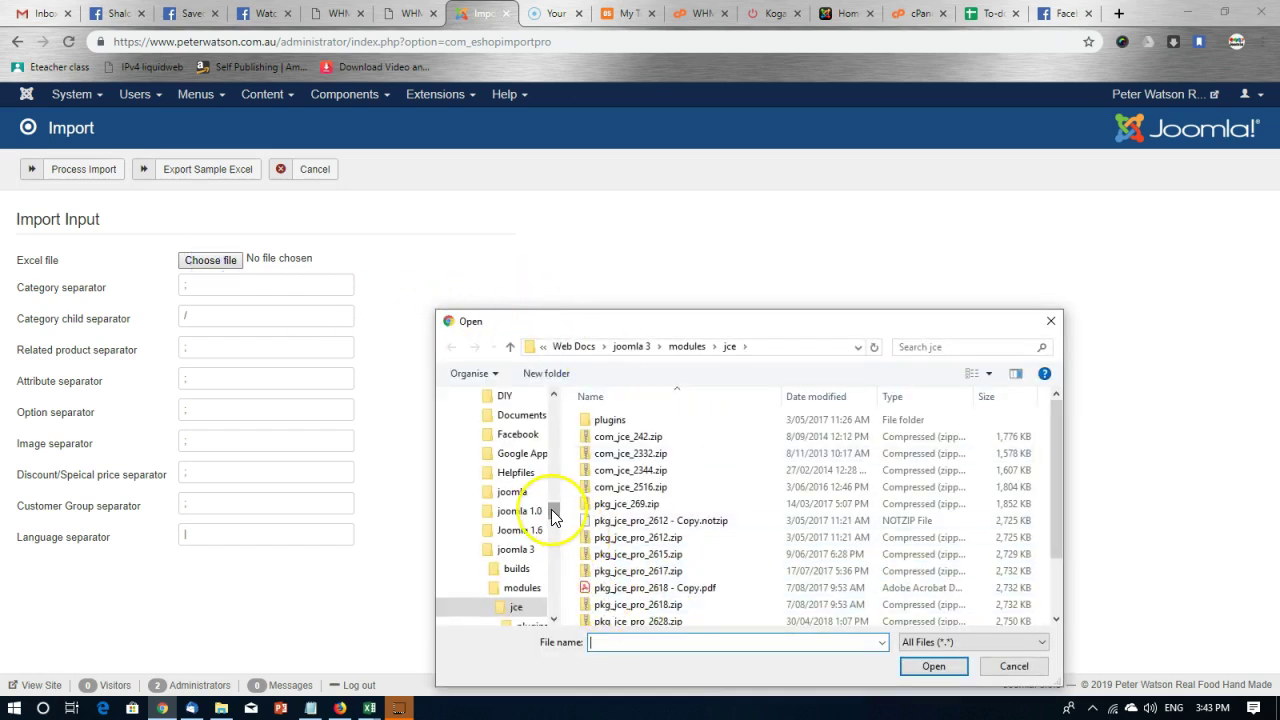
{"action": "scroll", "coordinate": [551, 509], "scroll_direction": "up", "scroll_amount": 10}
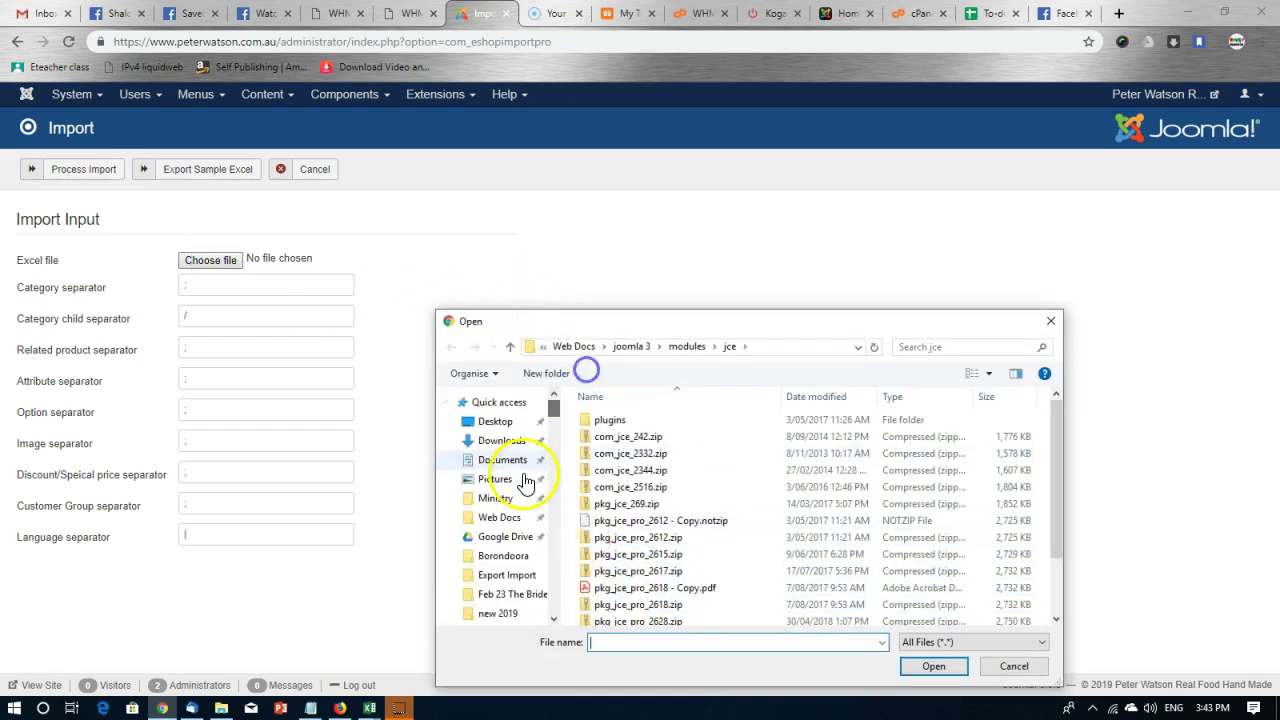
{"action": "left_click", "coordinate": [506, 523]}
{"action": "scroll", "coordinate": [672, 548], "scroll_direction": "down", "scroll_amount": 2}
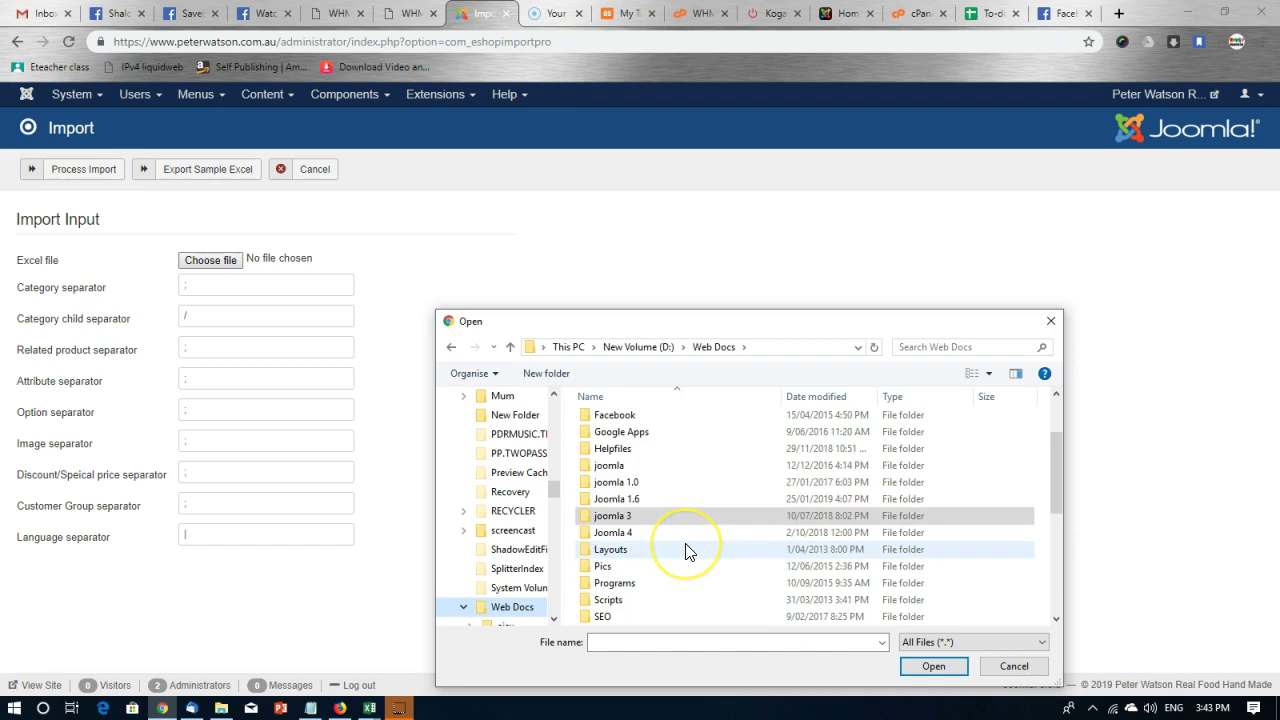
{"action": "double_click", "coordinate": [687, 551]}
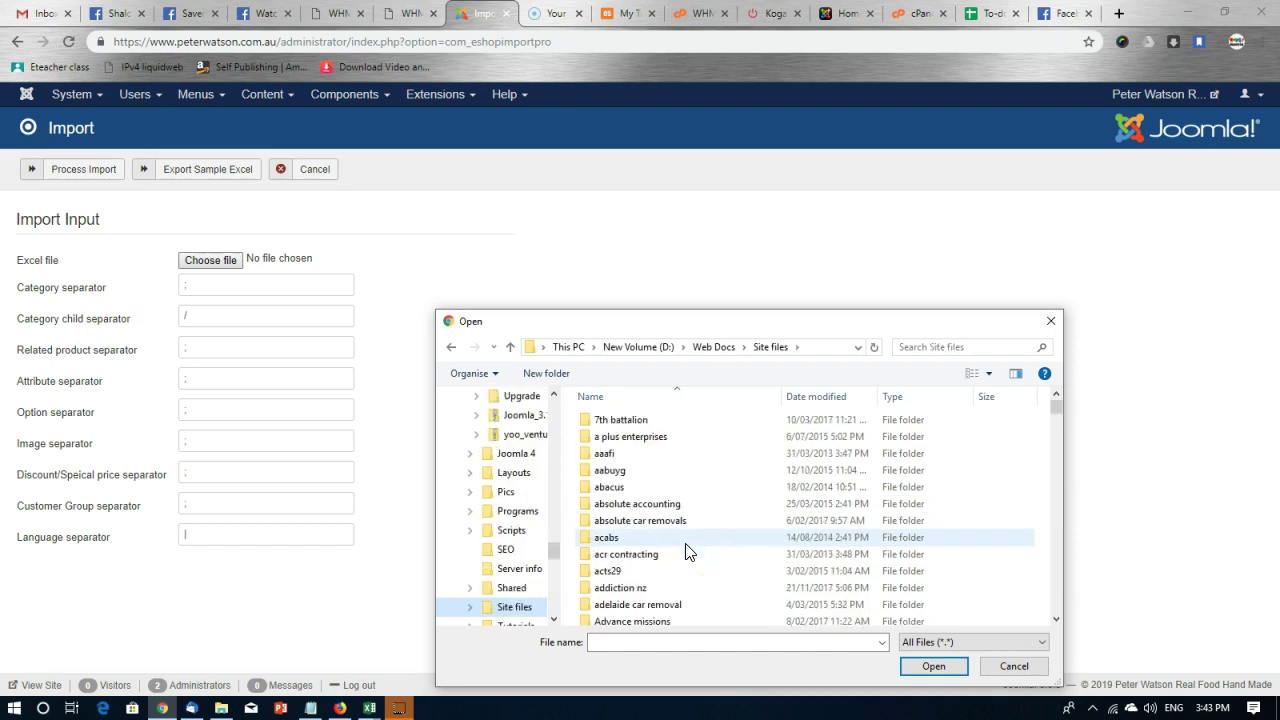
{"action": "key", "text": "p"}
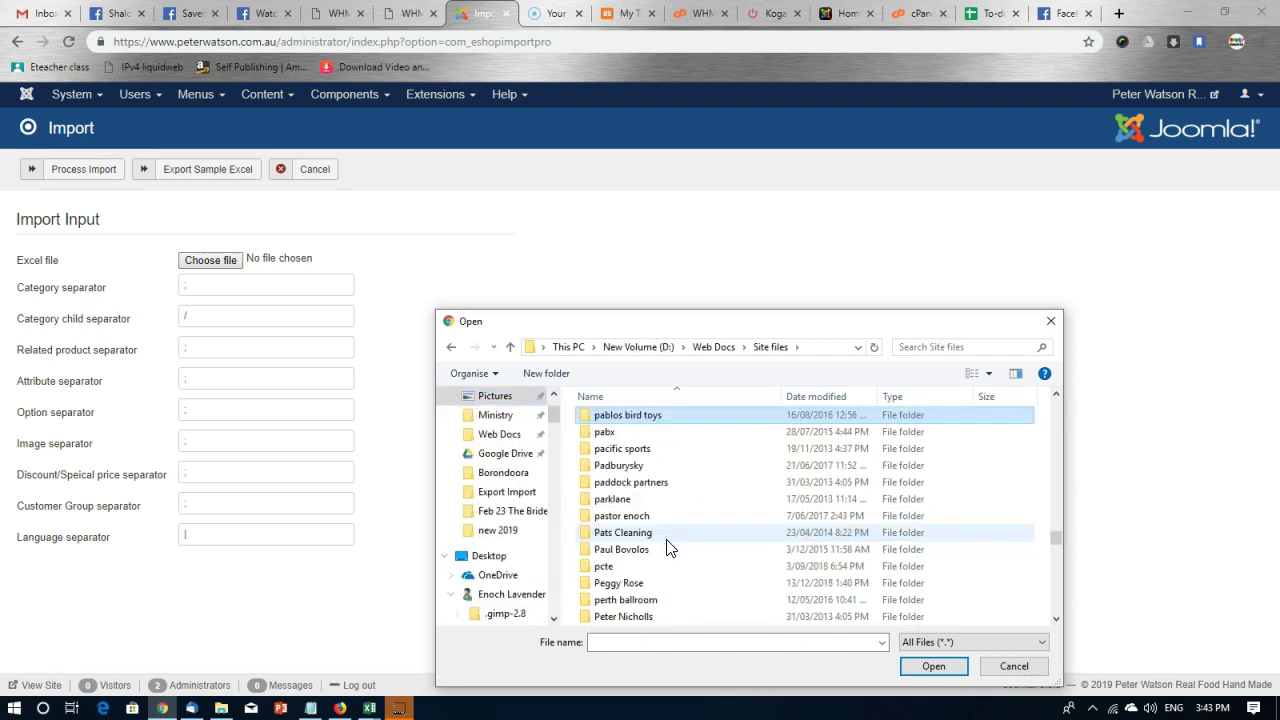
{"action": "key", "text": "e"}
{"action": "scroll", "coordinate": [655, 560], "scroll_direction": "down", "scroll_amount": 2}
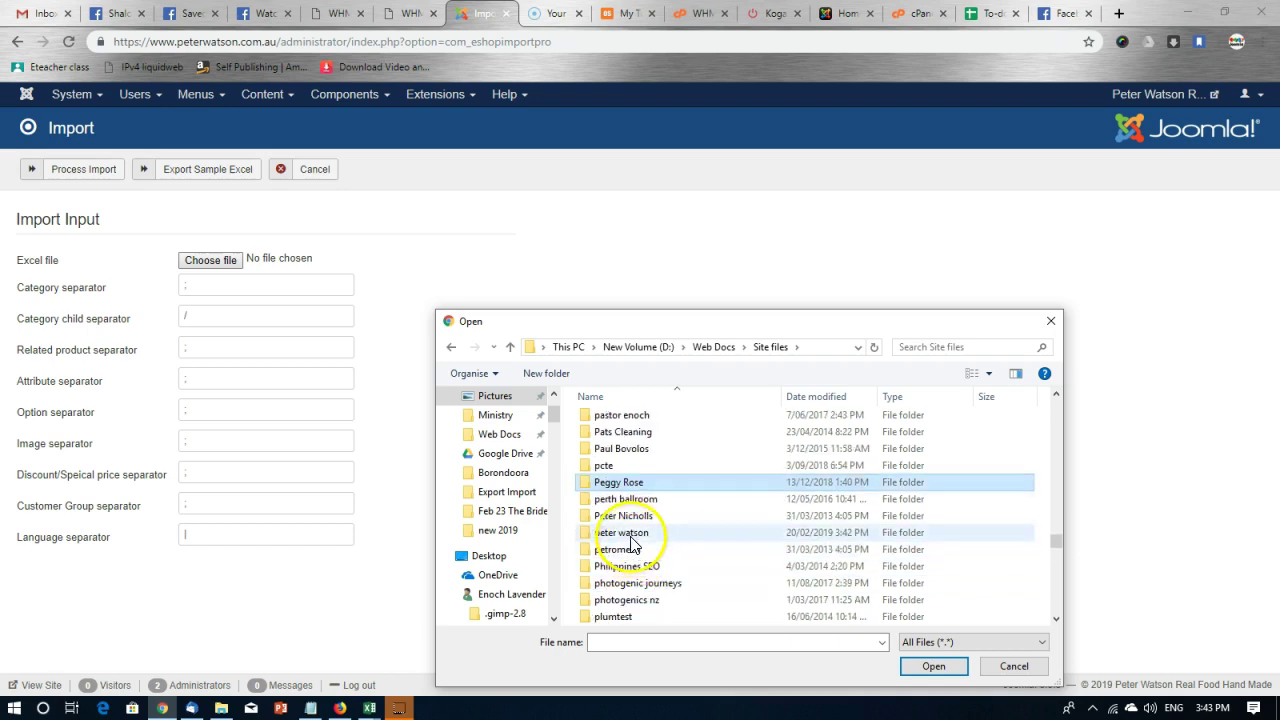
{"action": "double_click", "coordinate": [628, 532]}
{"action": "scroll", "coordinate": [910, 500], "scroll_direction": "down", "scroll_amount": 10}
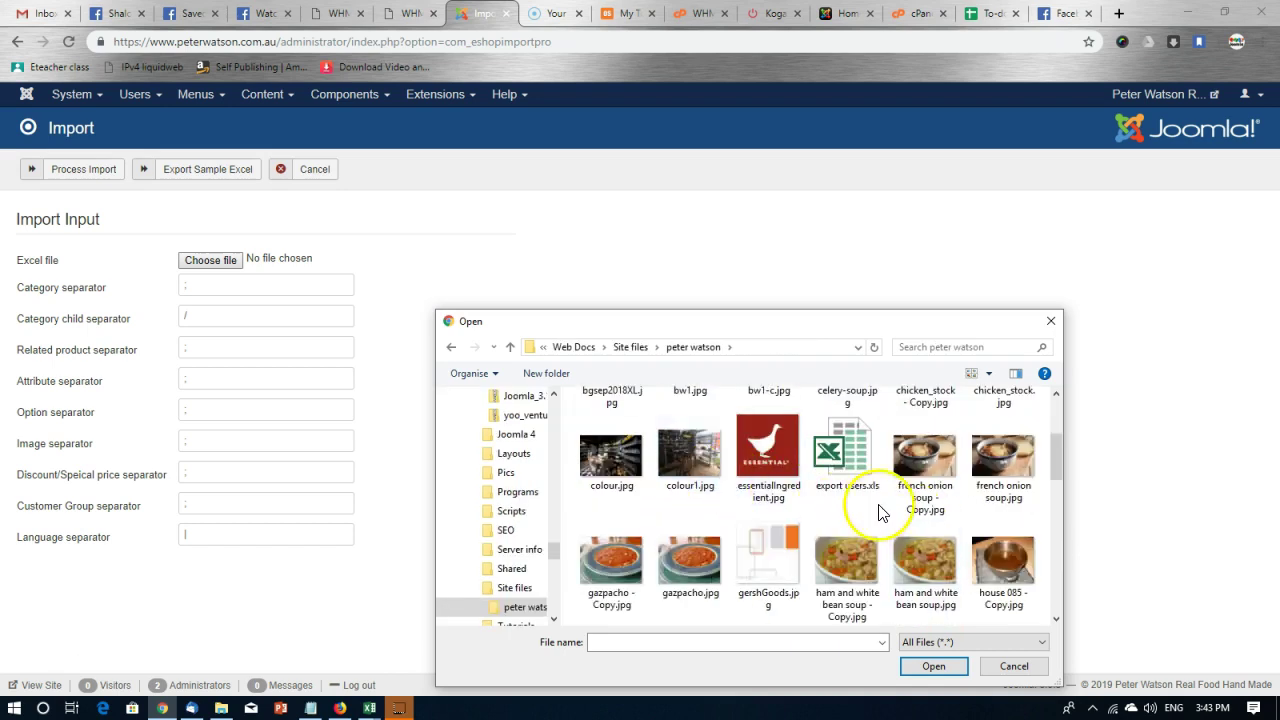
{"action": "key", "text": "t"}
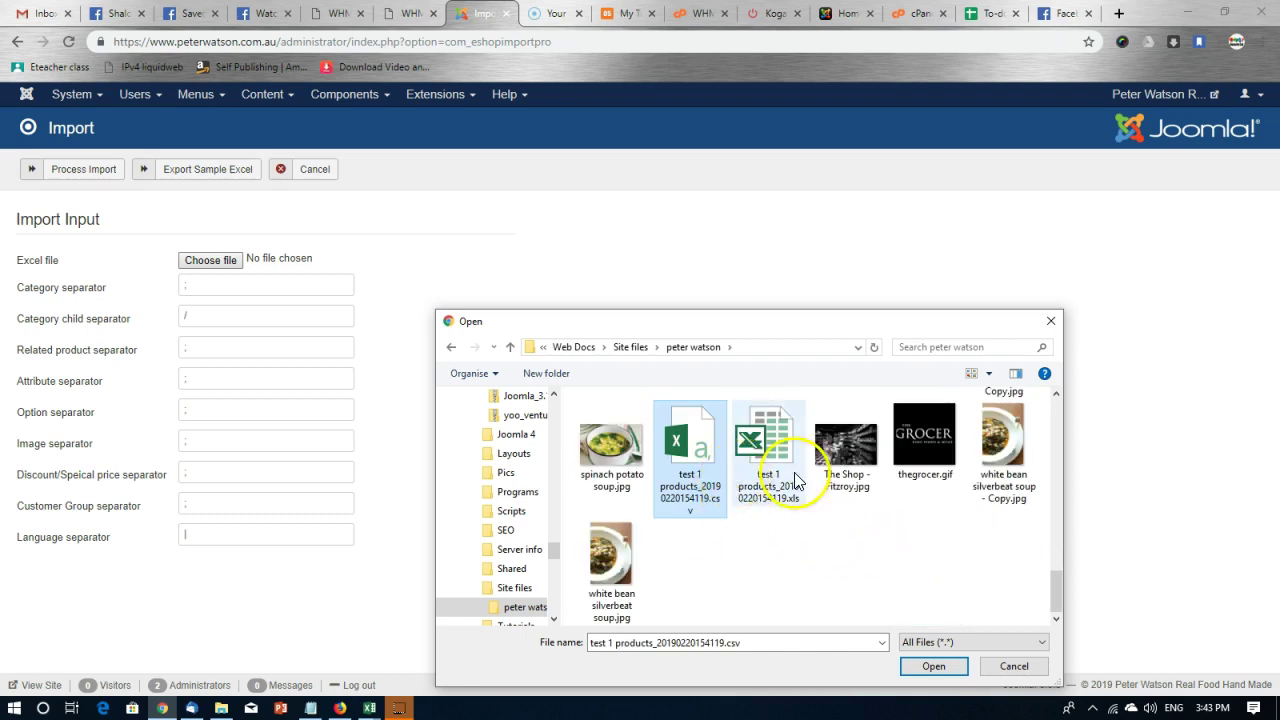
{"action": "left_click", "coordinate": [757, 458]}
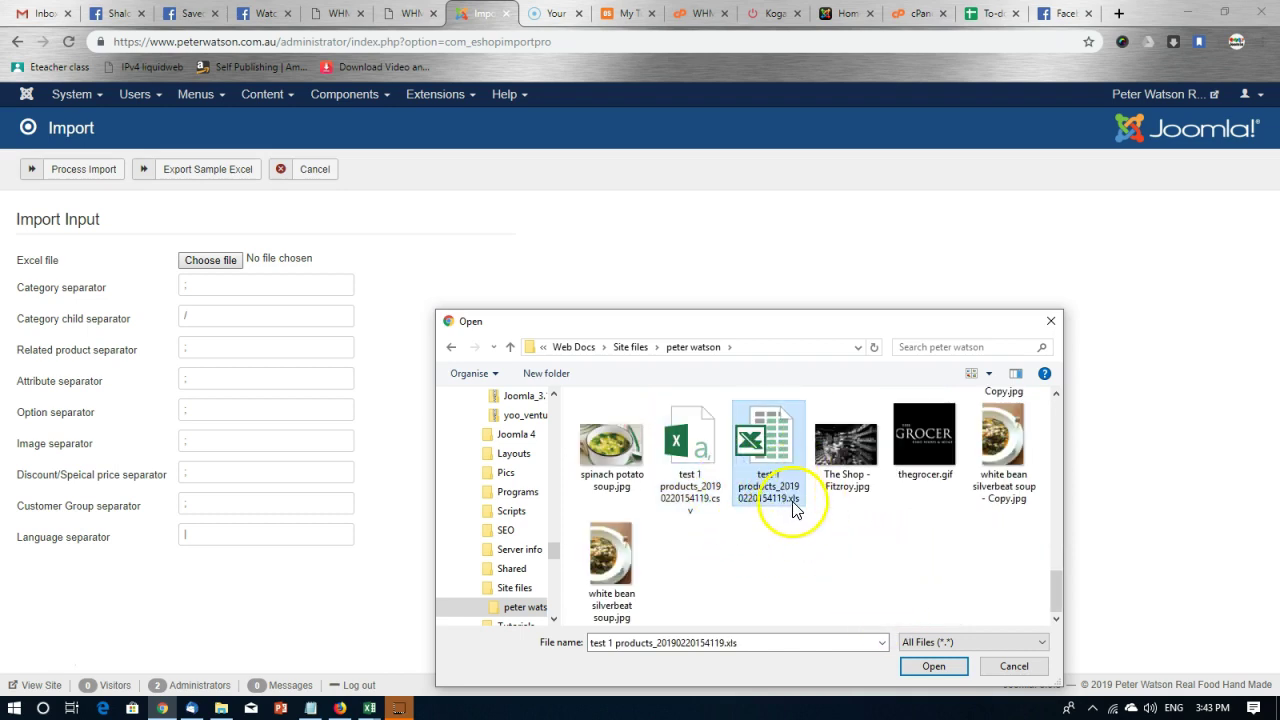
{"action": "left_click", "coordinate": [932, 667]}
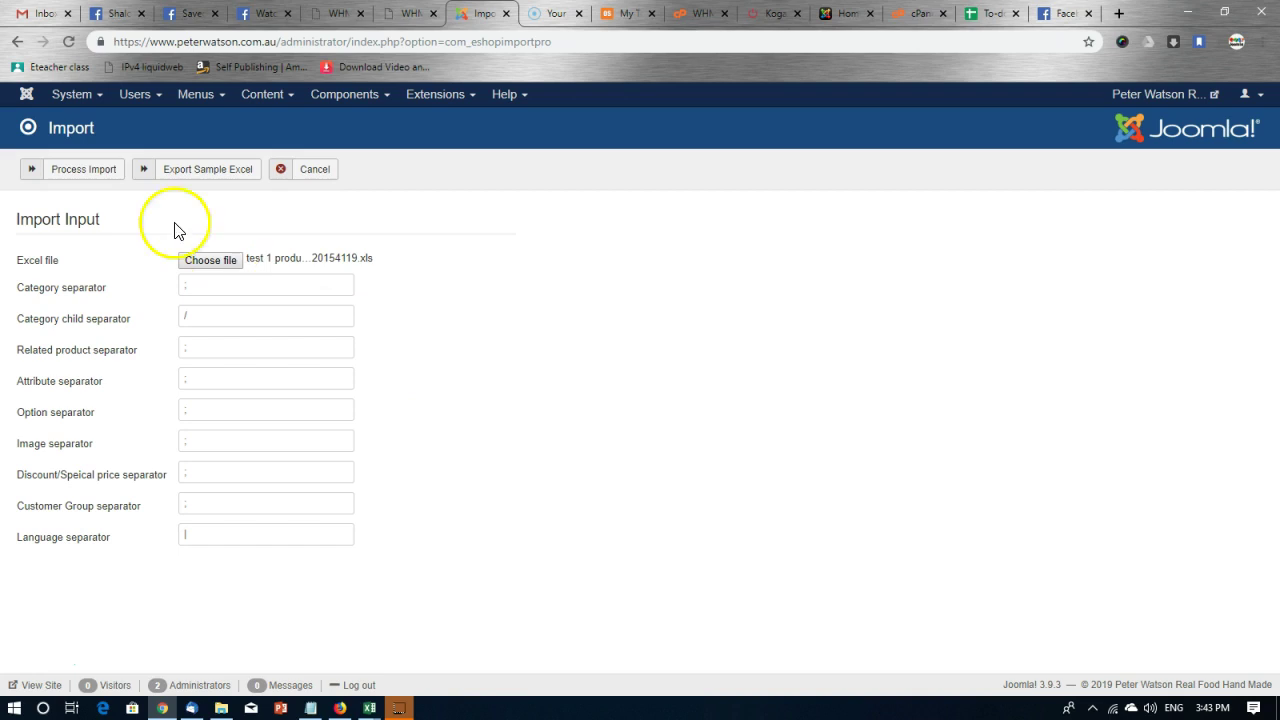
Process the import and check the report: 517 products and 675 categories updated
{"action": "left_click", "coordinate": [86, 172]}
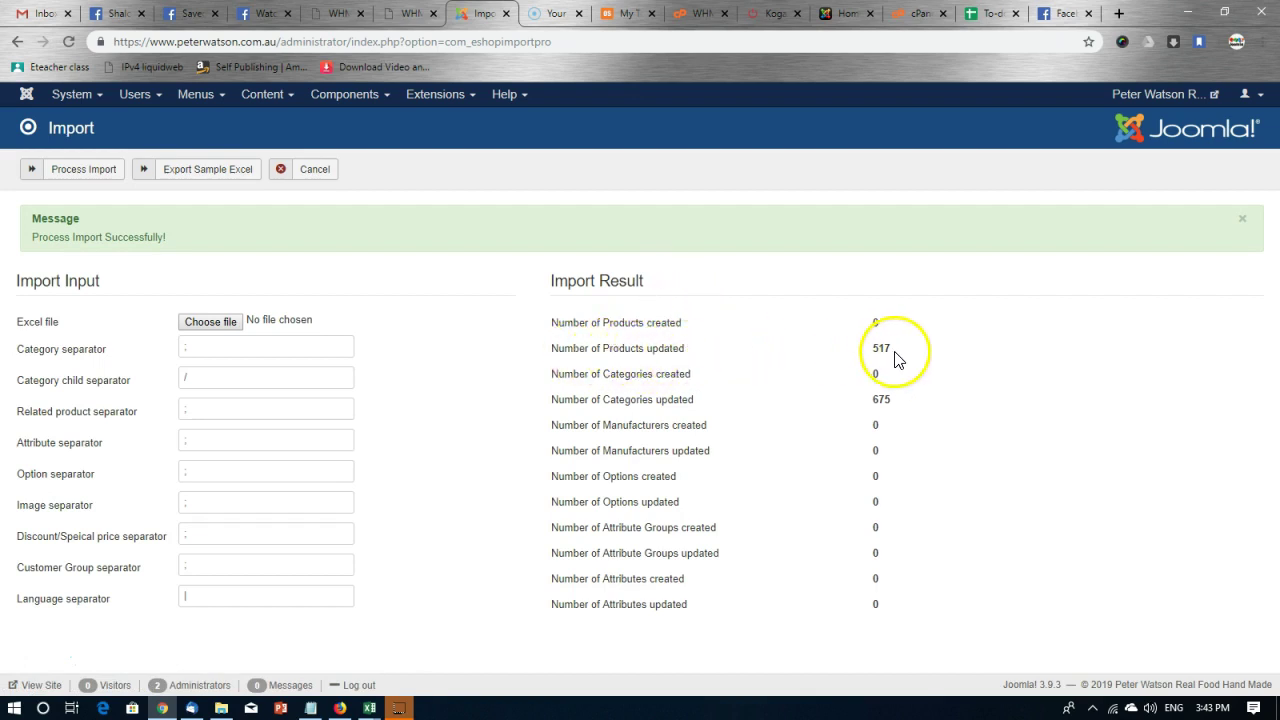
{"action": "left_click_drag", "start_coordinate": [894, 357], "coordinate": [637, 351]}
{"action": "left_click", "coordinate": [657, 352]}
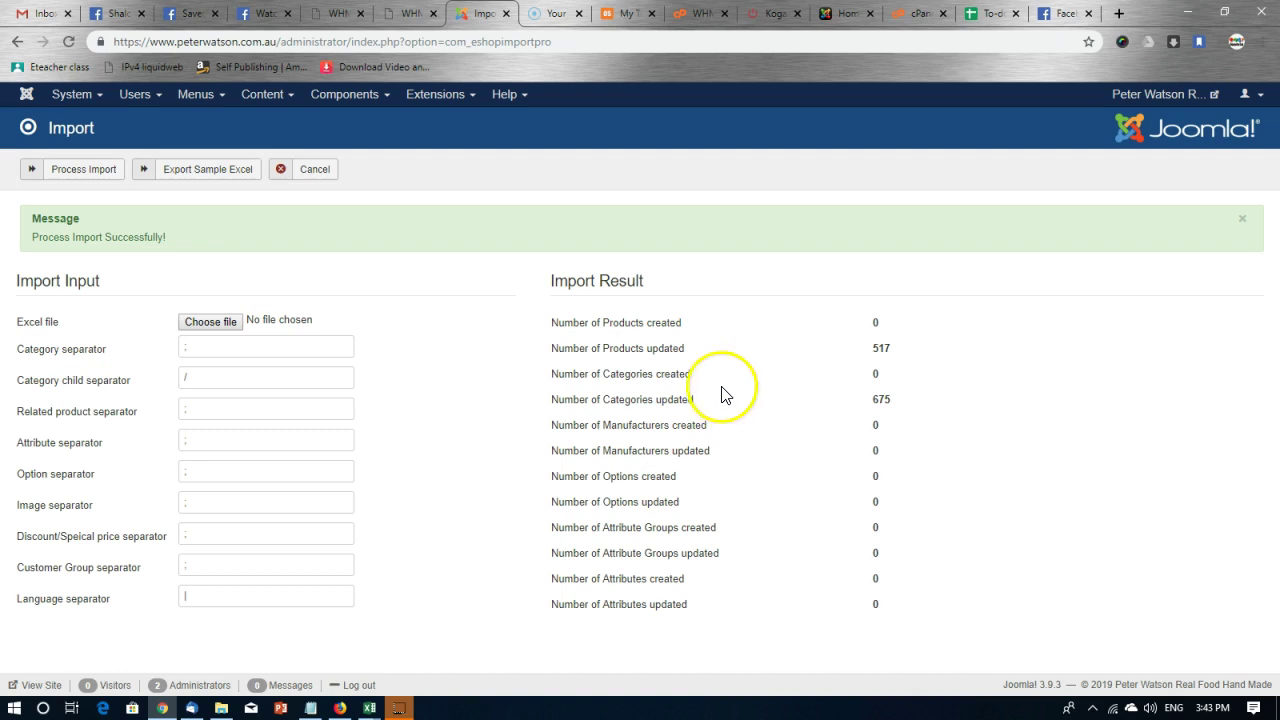
{"action": "key", "text": "alt+Tab"}
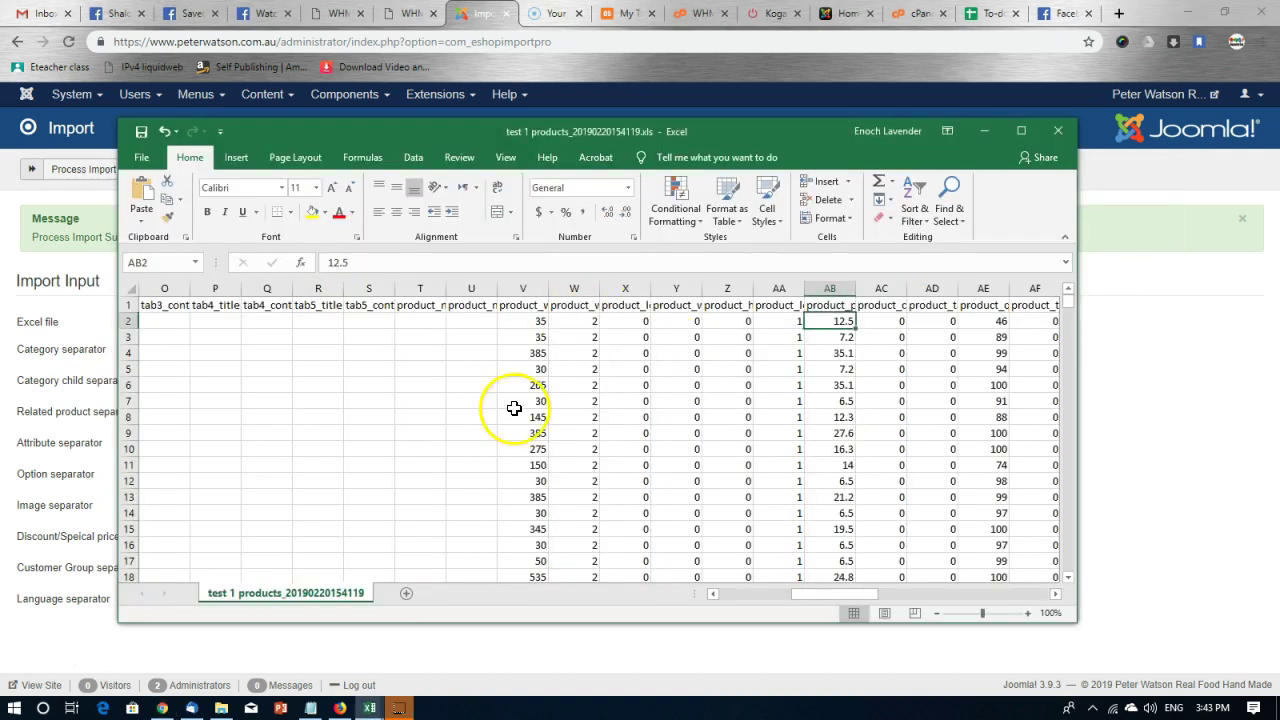
{"action": "left_click_drag", "start_coordinate": [837, 593], "coordinate": [760, 593]}
{"action": "left_click", "coordinate": [449, 370]}
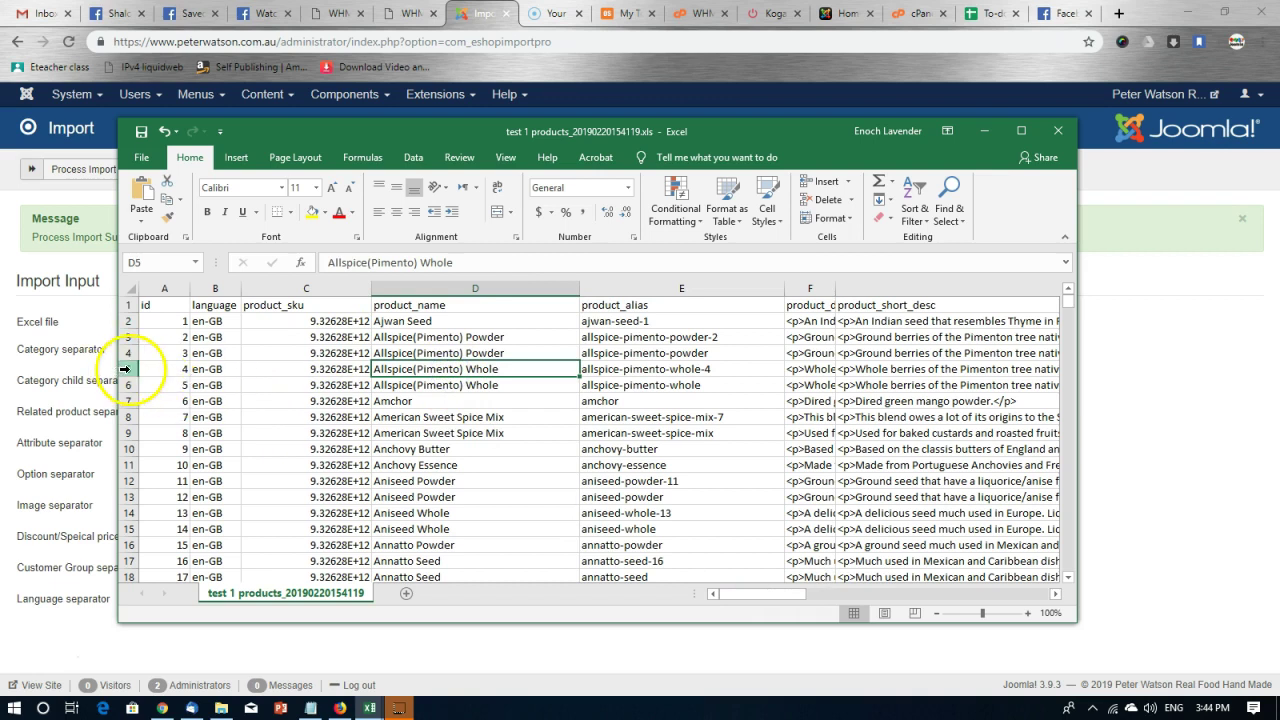
{"action": "left_click_drag", "start_coordinate": [125, 369], "coordinate": [147, 515]}
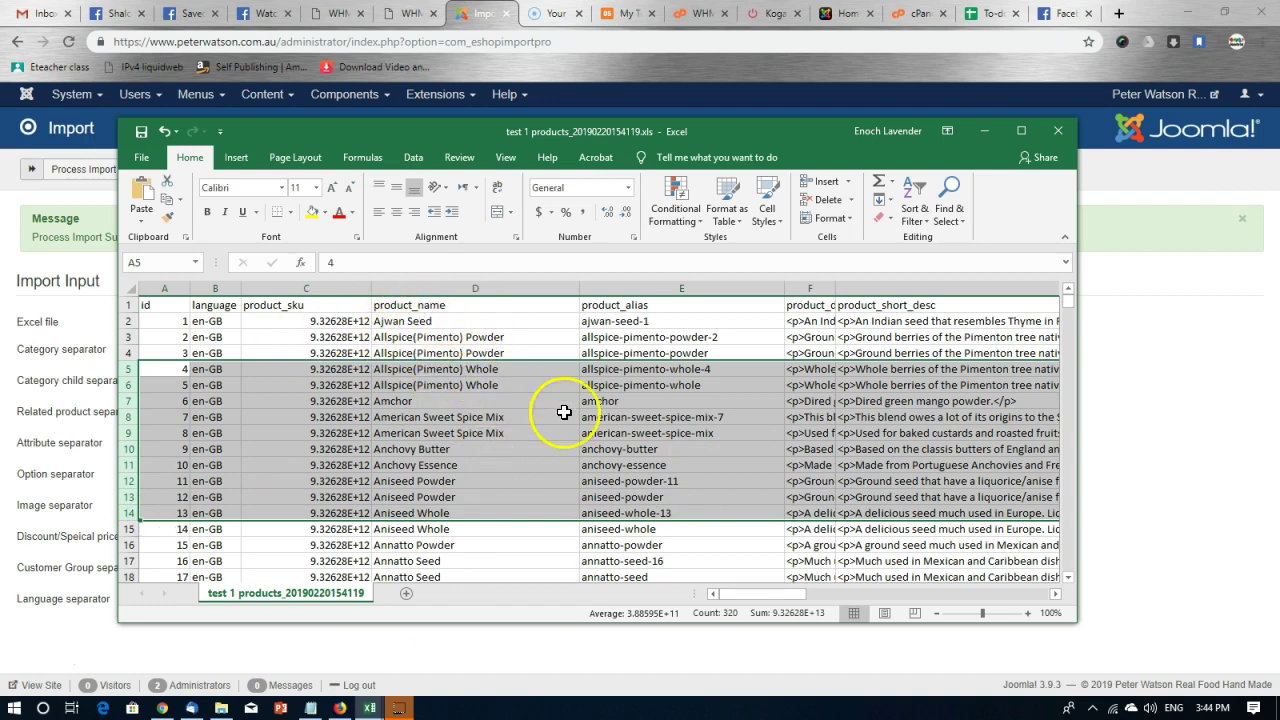
{"action": "left_click", "coordinate": [469, 339]}
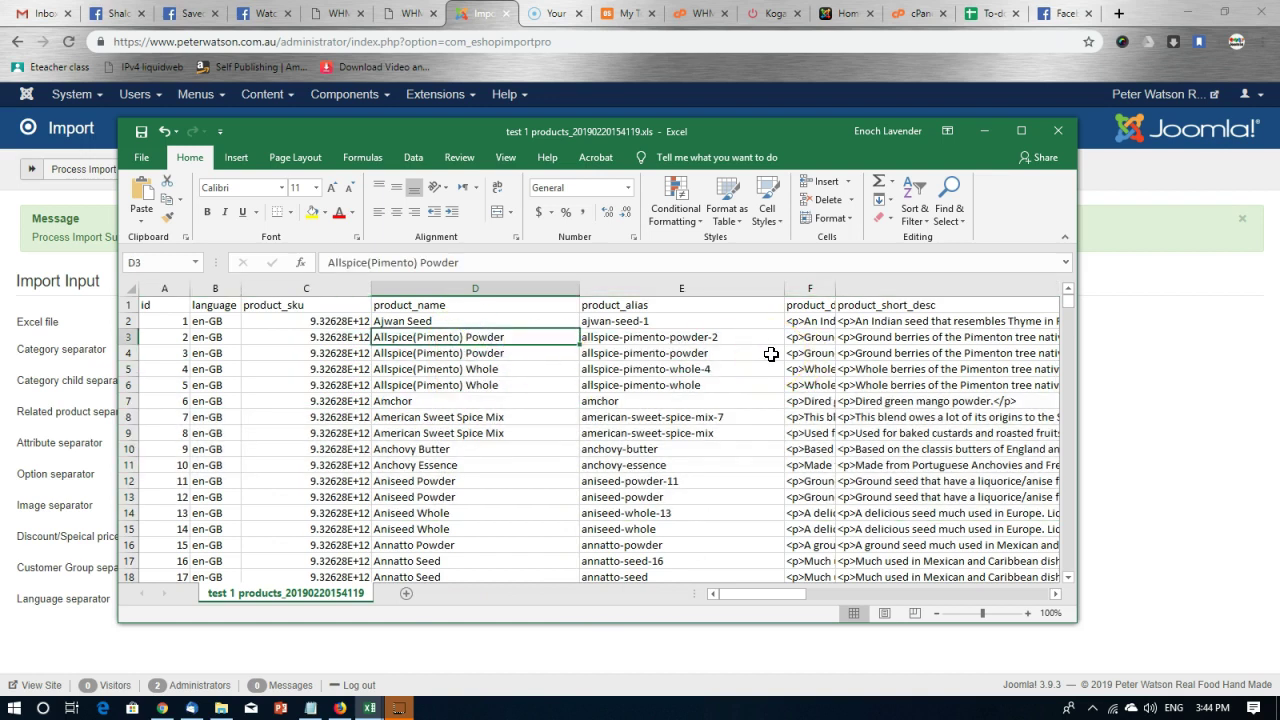
{"action": "scroll", "coordinate": [447, 400], "scroll_direction": "down", "scroll_amount": 10}
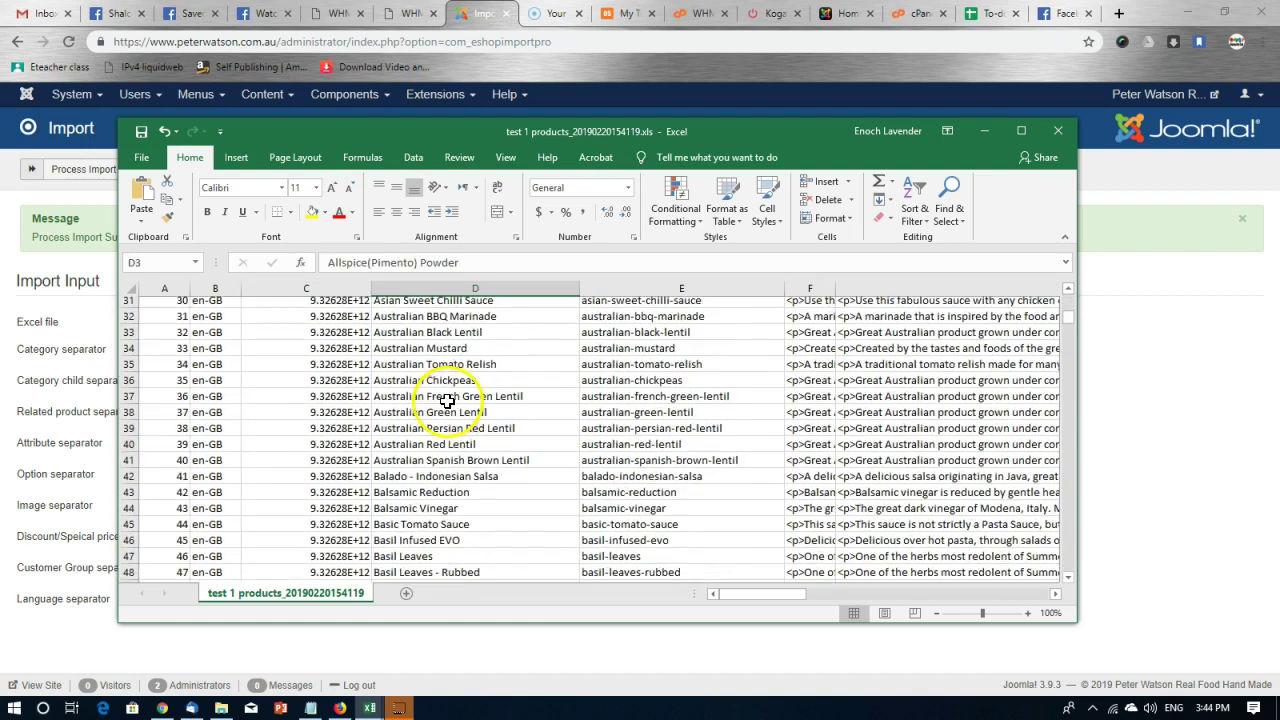
{"action": "scroll", "coordinate": [447, 400], "scroll_direction": "down", "scroll_amount": 14}
{"action": "left_click_drag", "start_coordinate": [1068, 344], "coordinate": [1079, 587]}
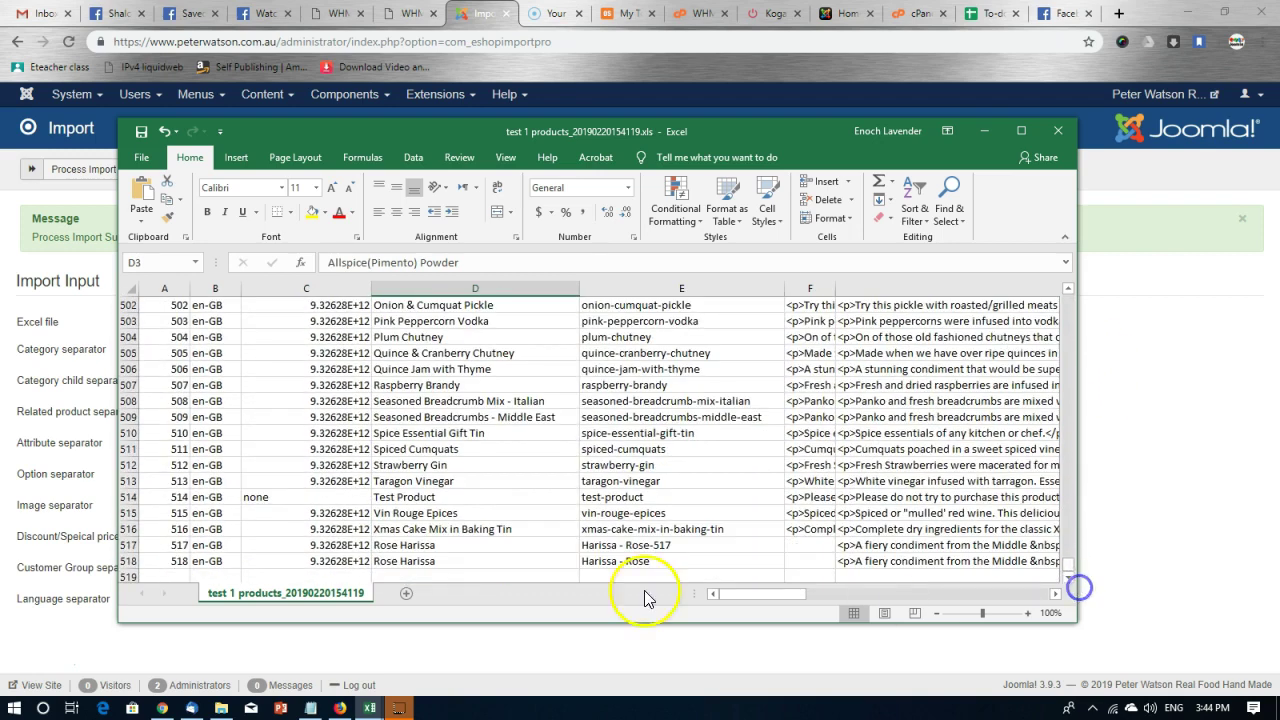
{"action": "left_click", "coordinate": [373, 569]}
{"action": "key", "text": "Home"}
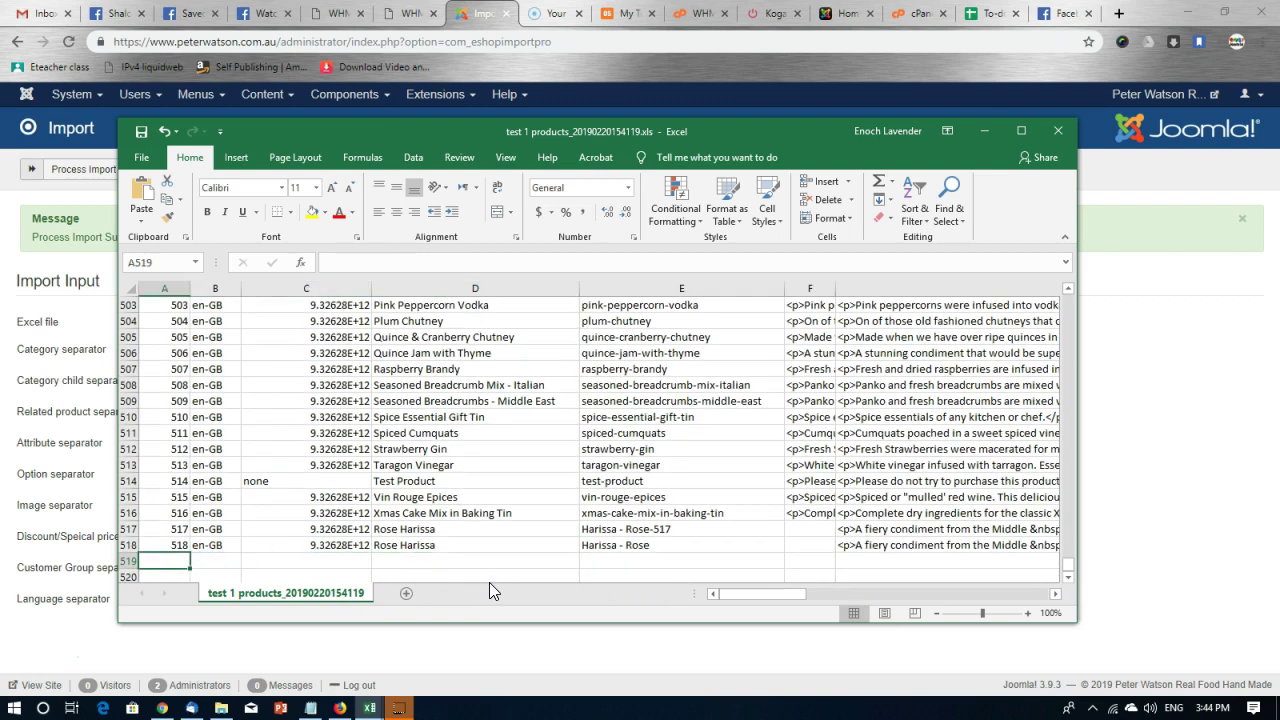
{"action": "key", "text": "Right"}
{"action": "key", "text": "Up"}
{"action": "key", "text": "Down"}
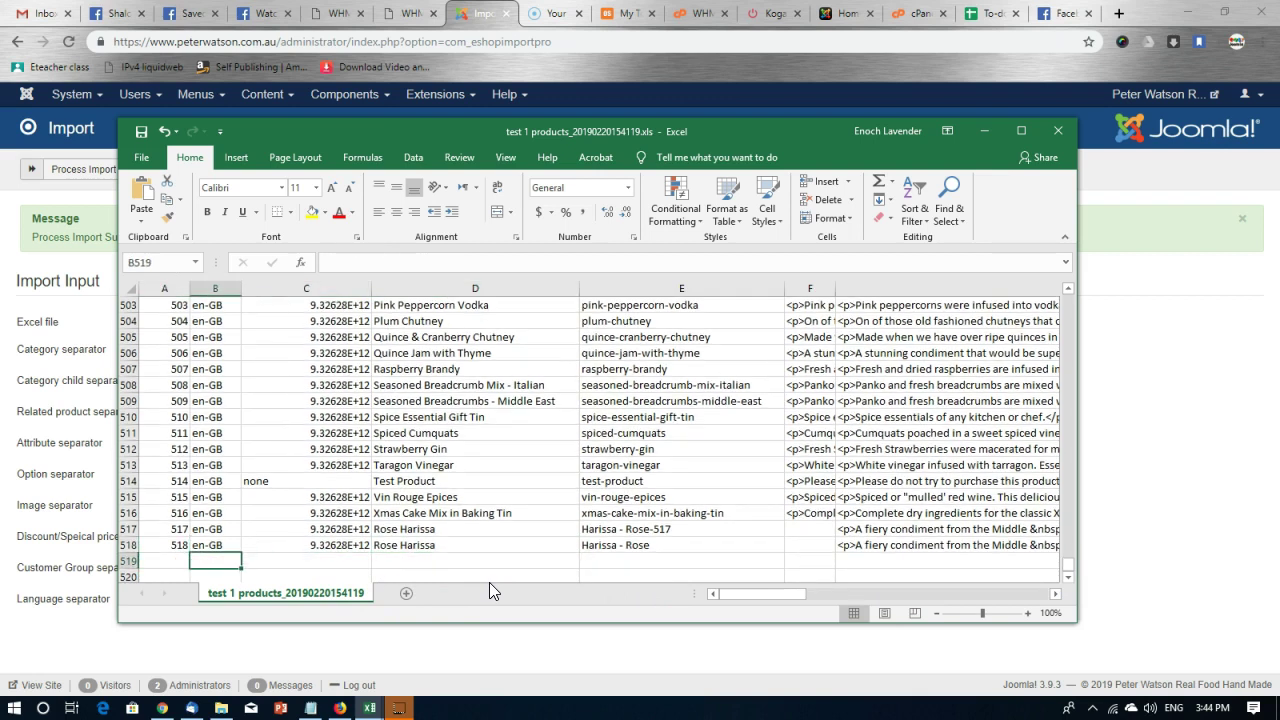
{"action": "key", "text": "Up"}
{"action": "key", "text": "Down"}
{"action": "key", "text": "Left"}
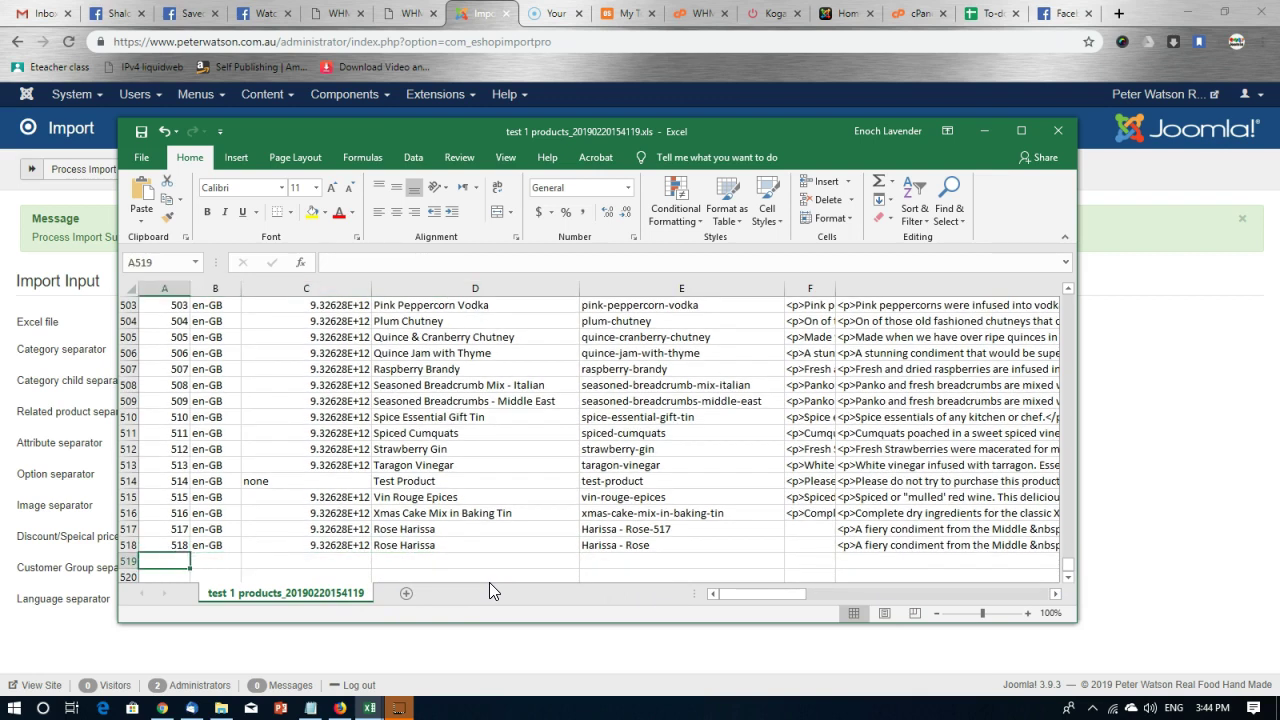
{"action": "key", "text": "Right"}
{"action": "key", "text": "Right"}
{"action": "key", "text": "Right"}
{"action": "key", "text": "Left"}
{"action": "key", "text": "Up"}
{"action": "key", "text": "Down"}
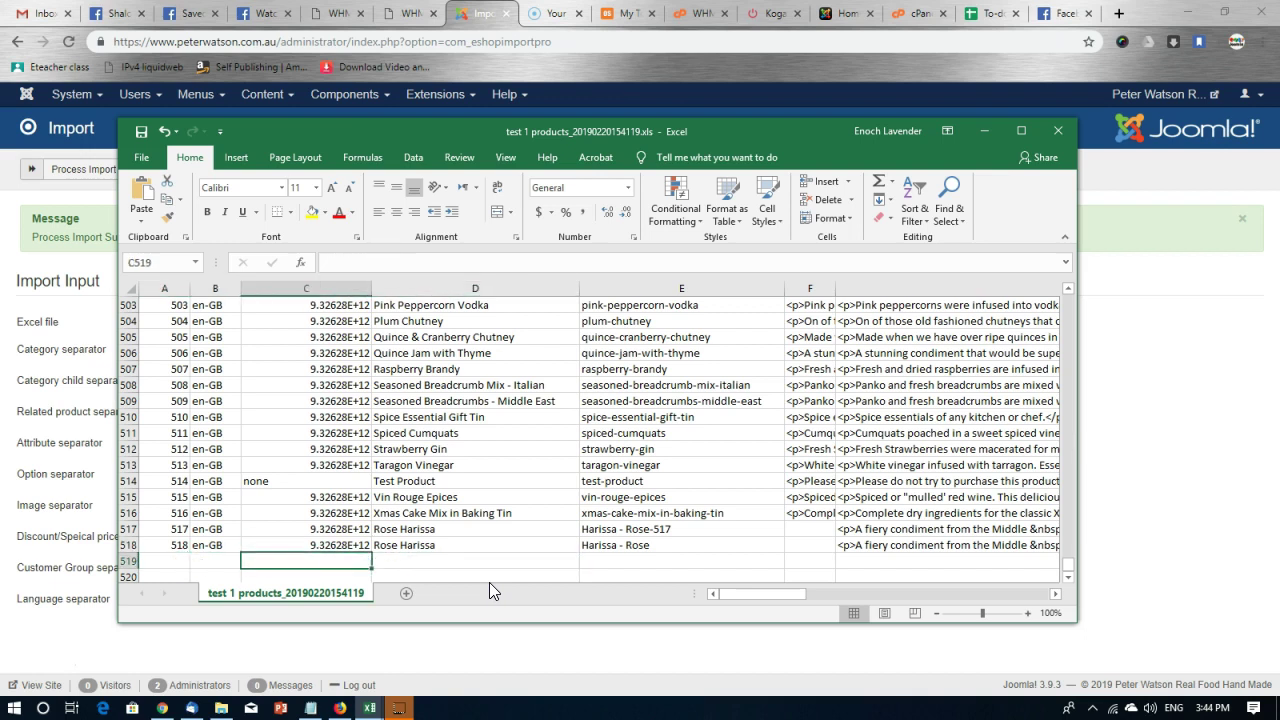
{"action": "key", "text": "Right"}
{"action": "key", "text": "Up"}
{"action": "key", "text": "Down"}
{"action": "key", "text": "Right"}
{"action": "key", "text": "Right"}
{"action": "key", "text": "Right"}
{"action": "key", "text": "Right"}
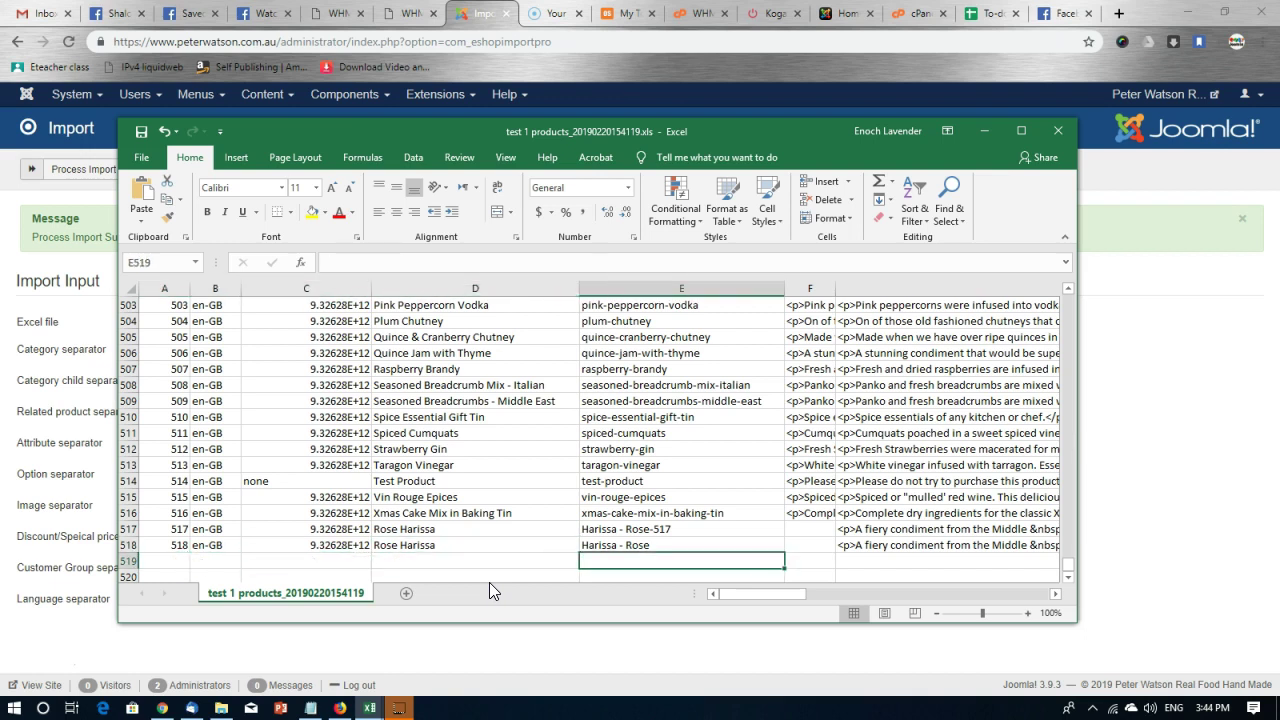
{"action": "key", "text": "Right"}
{"action": "key", "text": "Right"}
{"action": "key", "text": "Right"}
{"action": "key", "text": "Right"}
{"action": "key", "text": "Right"}
{"action": "key", "text": "Right"}
{"action": "key", "text": "Right"}
{"action": "key", "text": "Right"}
{"action": "key", "text": "Right"}
{"action": "key", "text": "Right"}
{"action": "key", "text": "Right"}
{"action": "key", "text": "Right"}
{"action": "key", "text": "Right"}
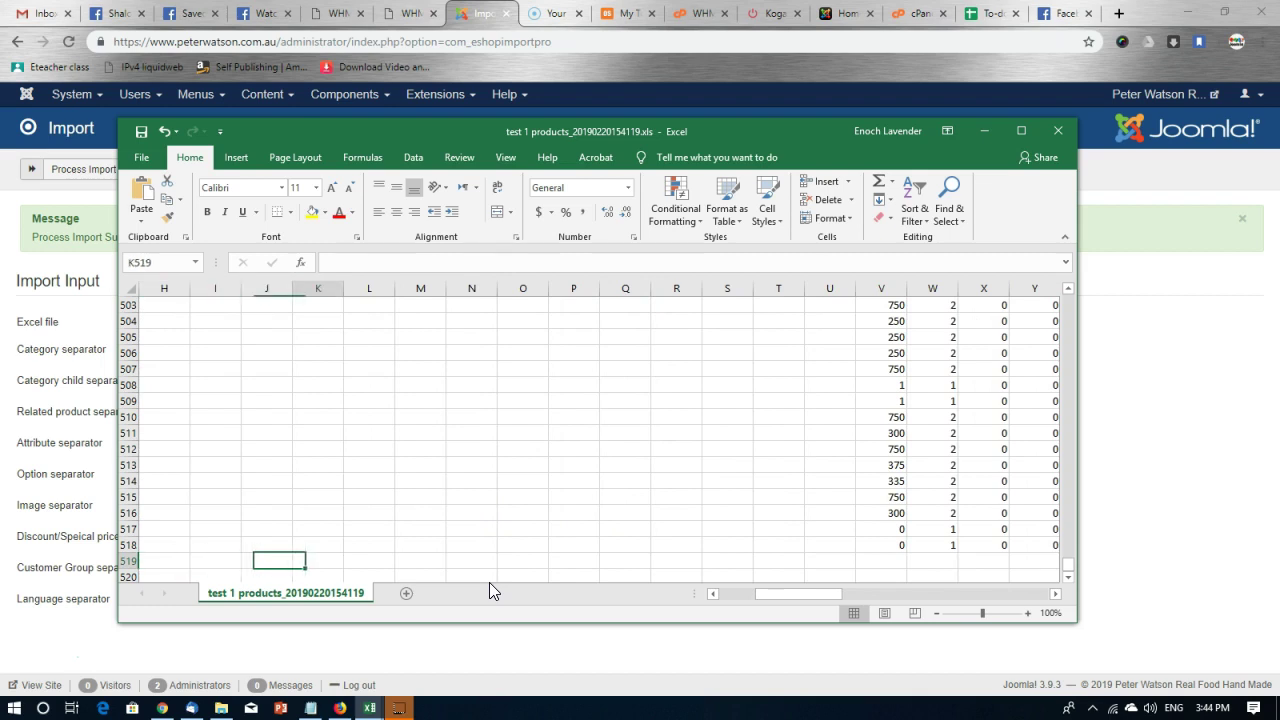
{"action": "key", "text": "Right"}
{"action": "key", "text": "Right"}
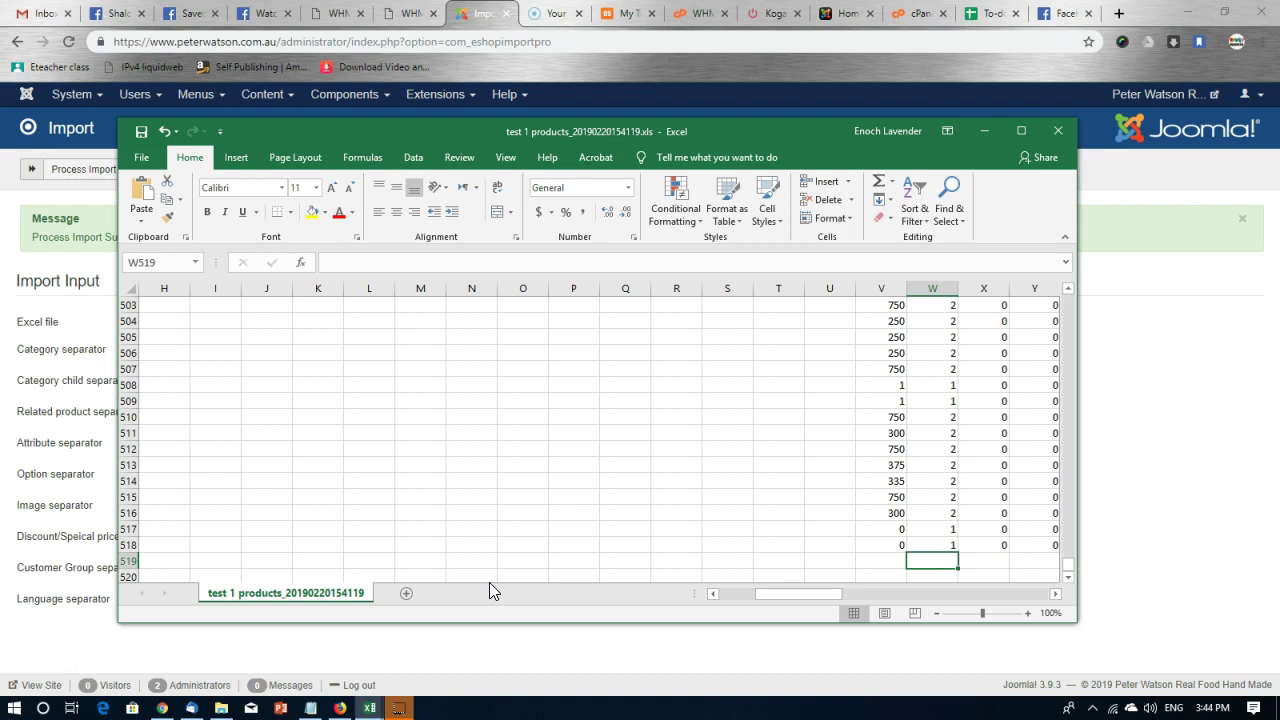
{"action": "key", "text": "Right"}
{"action": "key", "text": "Right"}
{"action": "key", "text": "Right"}
{"action": "key", "text": "Right"}
{"action": "key", "text": "Right"}
{"action": "key", "text": "Right"}
{"action": "key", "text": "Right"}
{"action": "key", "text": "Right"}
{"action": "key", "text": "Right"}
{"action": "key", "text": "Right"}
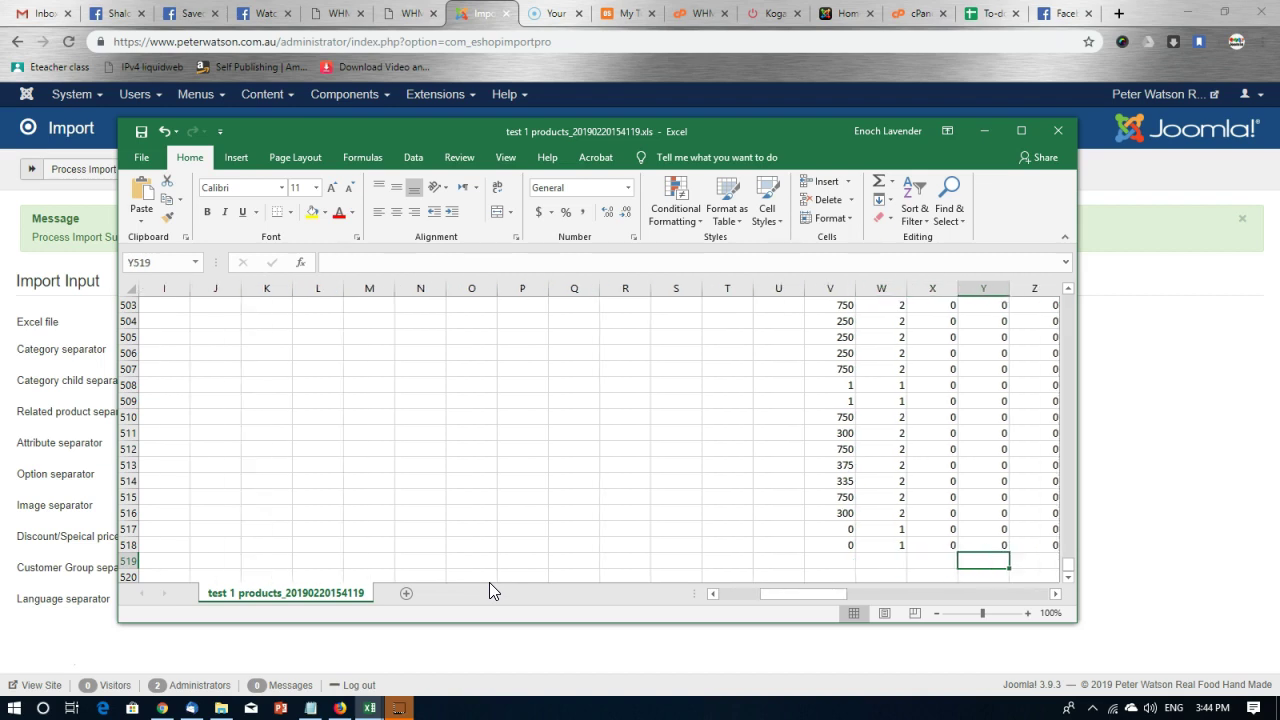
{"action": "key", "text": "Left"}
{"action": "key", "text": "Left"}
{"action": "key", "text": "Left"}
{"action": "key", "text": "Left"}
{"action": "key", "text": "Left"}
{"action": "key", "text": "Left"}
{"action": "key", "text": "Left"}
{"action": "key", "text": "Left"}
{"action": "key", "text": "Left"}
{"action": "key", "text": "Left"}
{"action": "key", "text": "Left"}
{"action": "key", "text": "Left"}
{"action": "key", "text": "Left"}
{"action": "key", "text": "Left"}
{"action": "key", "text": "Left"}
{"action": "key", "text": "Left"}
{"action": "key", "text": "Left"}
{"action": "key", "text": "Left"}
{"action": "key", "text": "Left"}
{"action": "key", "text": "Left"}
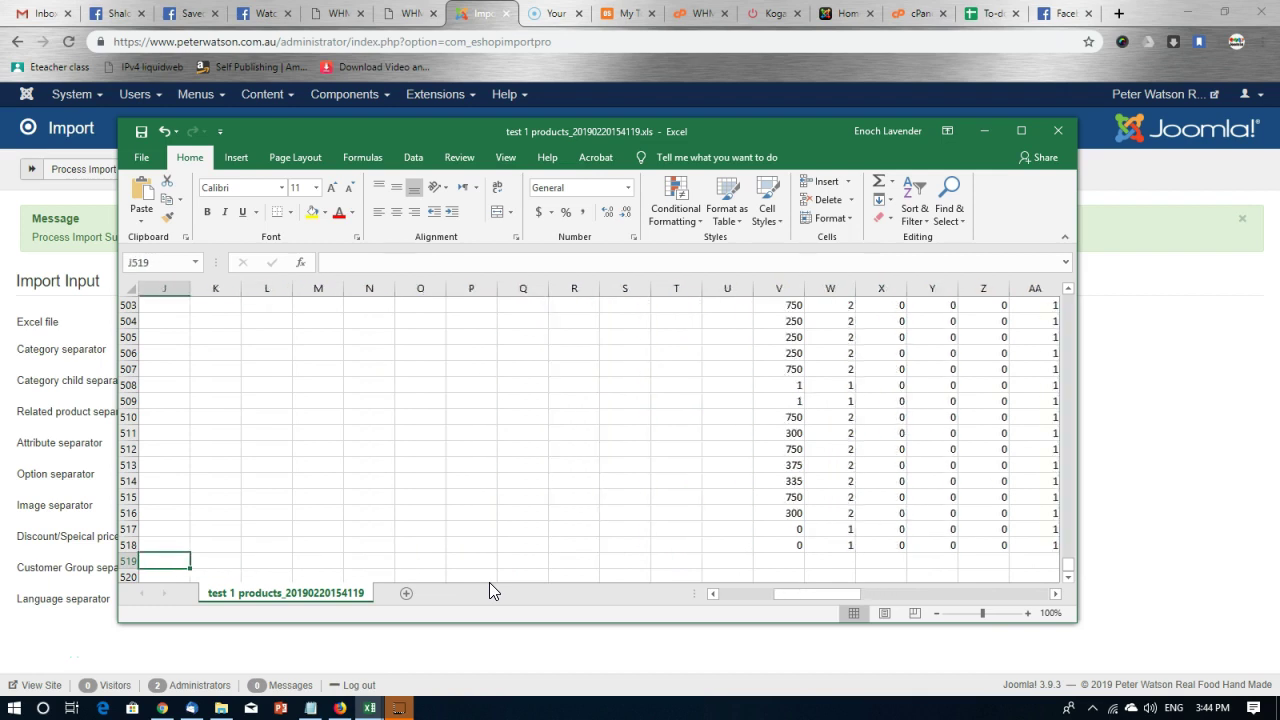